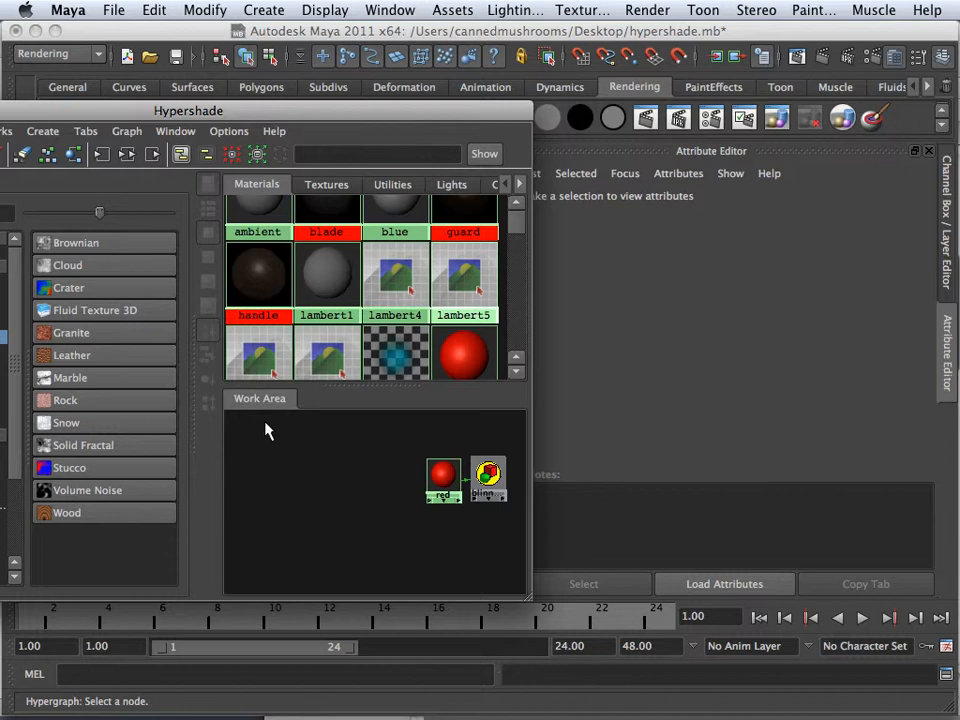
# - Create a Crater 3D texture and line up its placement and crater nodes beside the red material in the Work Area
pyautogui.click(84, 295)
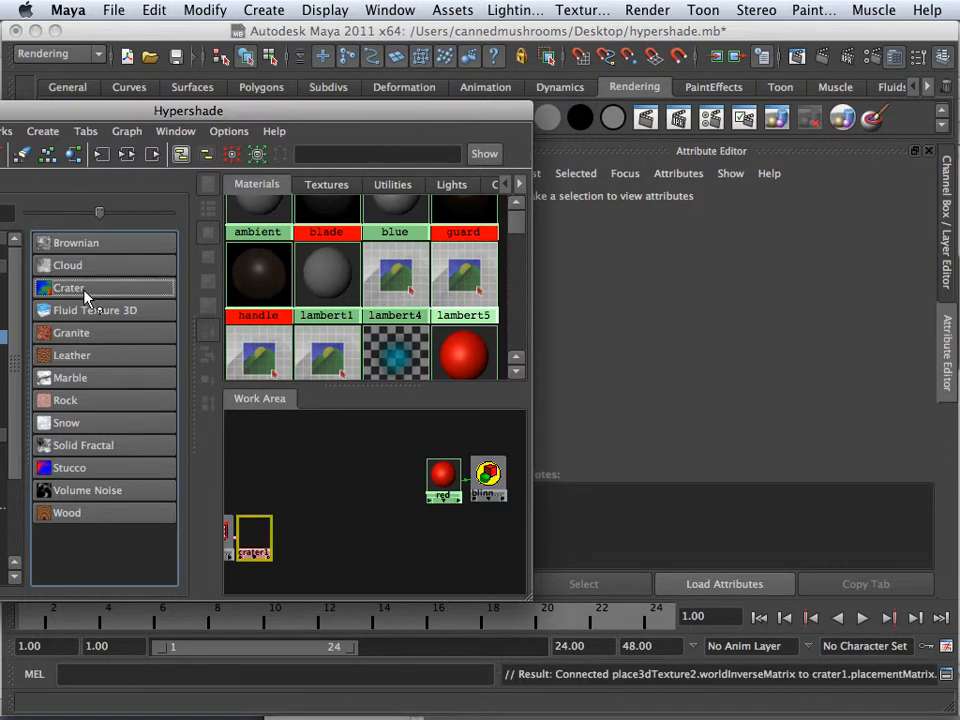
pyautogui.moveTo(251, 522); pyautogui.dragTo(336, 513)
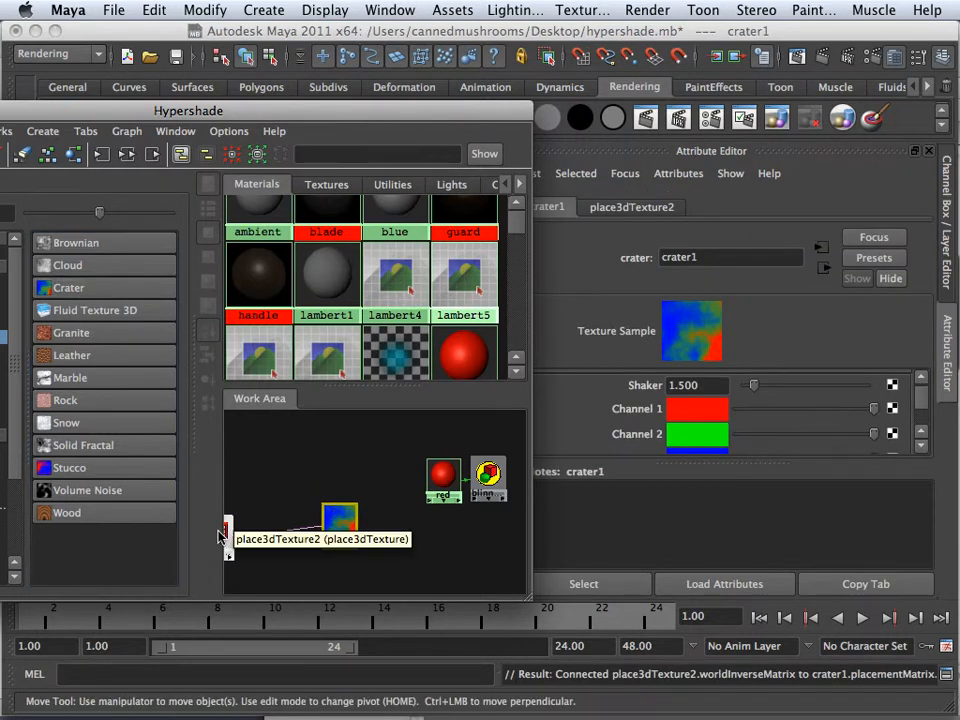
pyautogui.moveTo(229, 527); pyautogui.dragTo(308, 467)
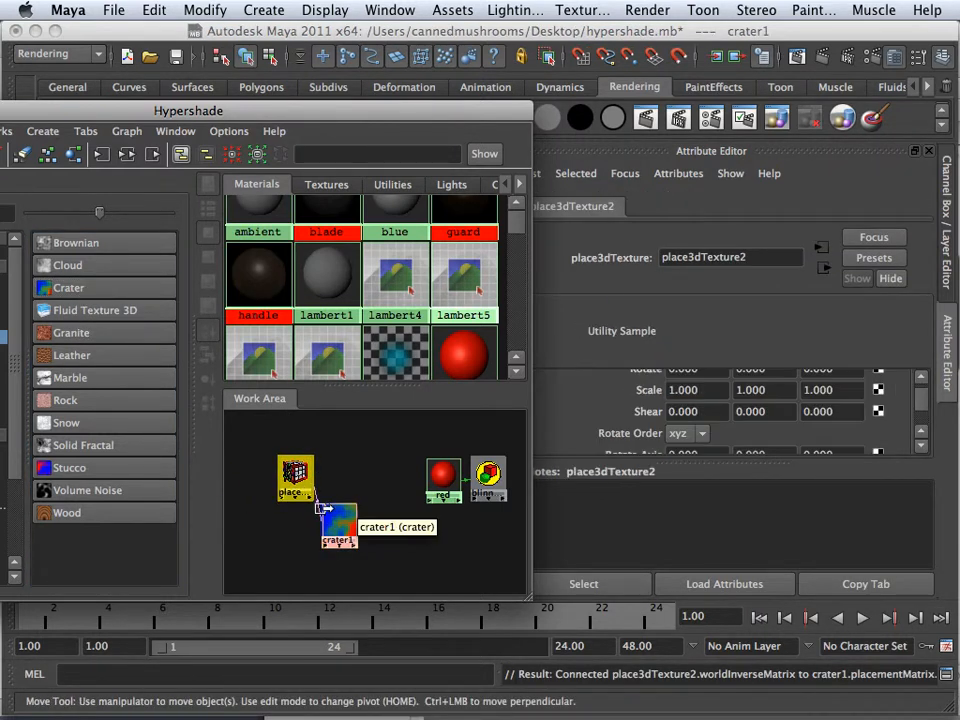
pyautogui.moveTo(329, 513); pyautogui.dragTo(352, 463)
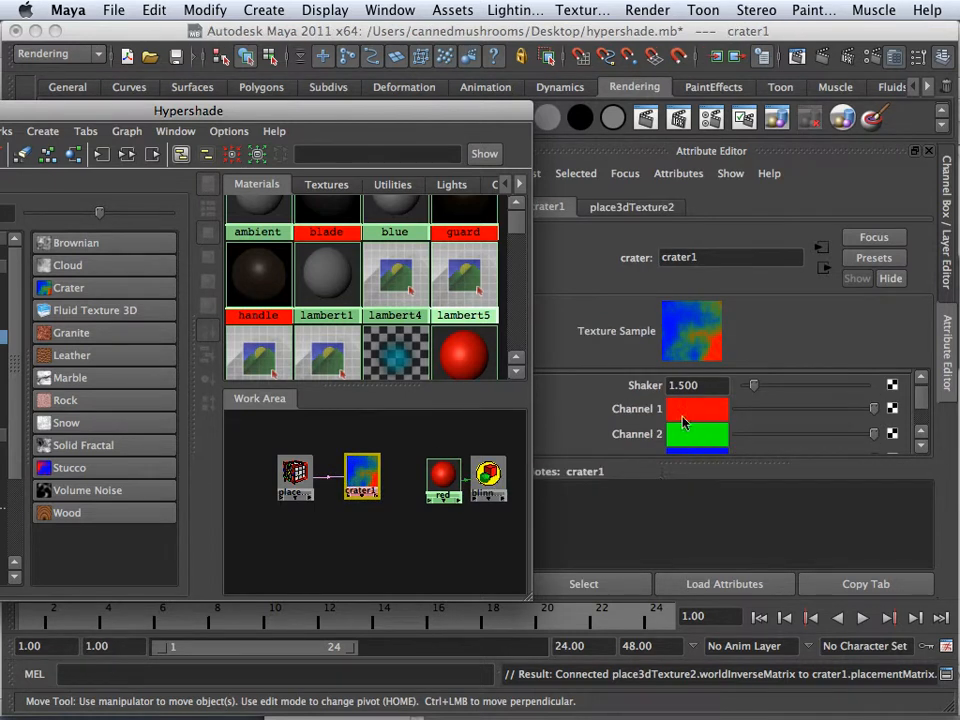
# - Set the crater texture's Channel 1 to medium grey, Channel 2 to dark grey (0.341) and Channel 3 to black
pyautogui.scroll(-2, 688, 420)
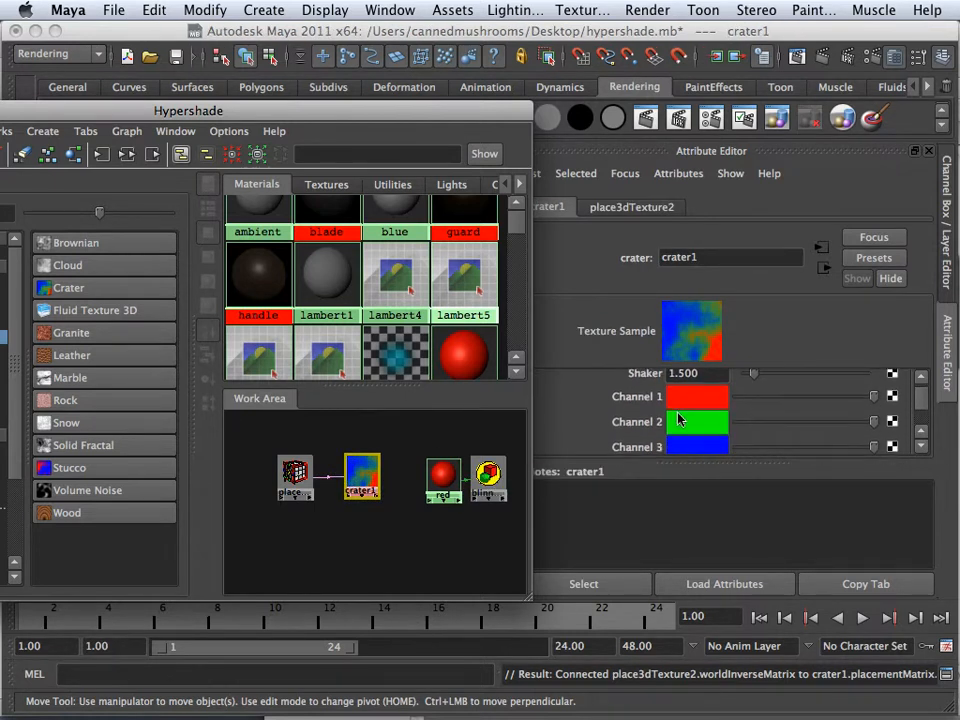
pyautogui.scroll(2, 677, 420)
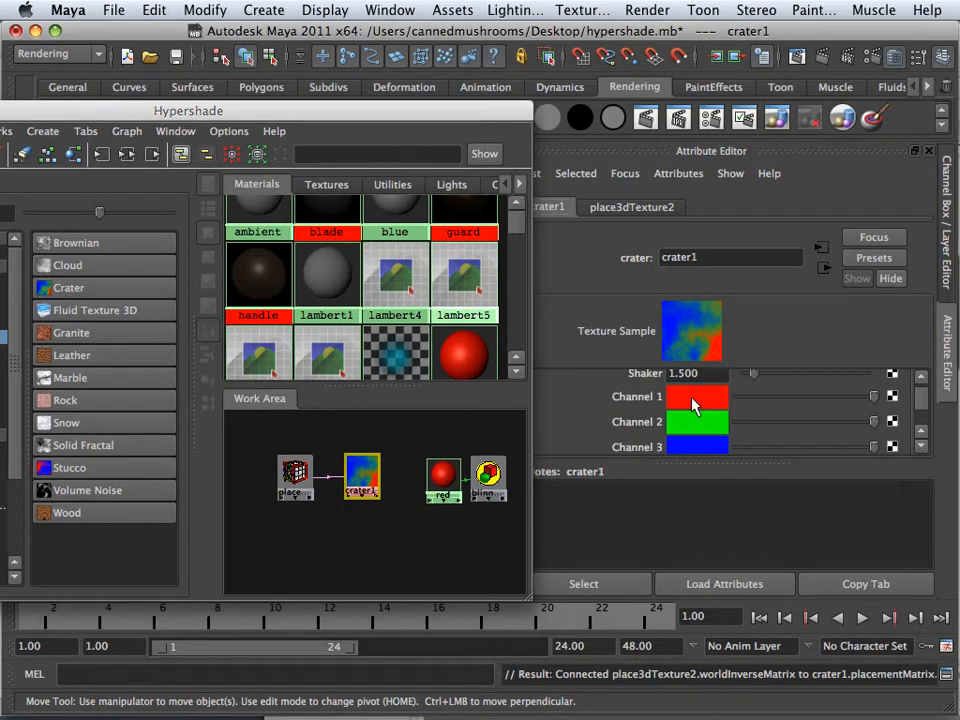
pyautogui.click(694, 400)
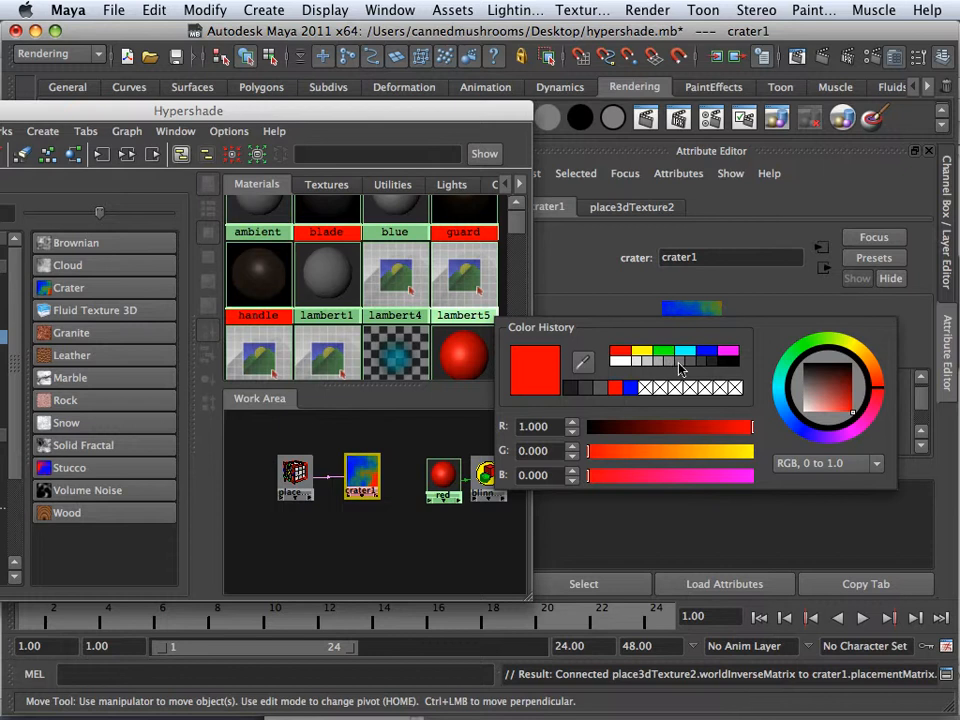
pyautogui.click(667, 362)
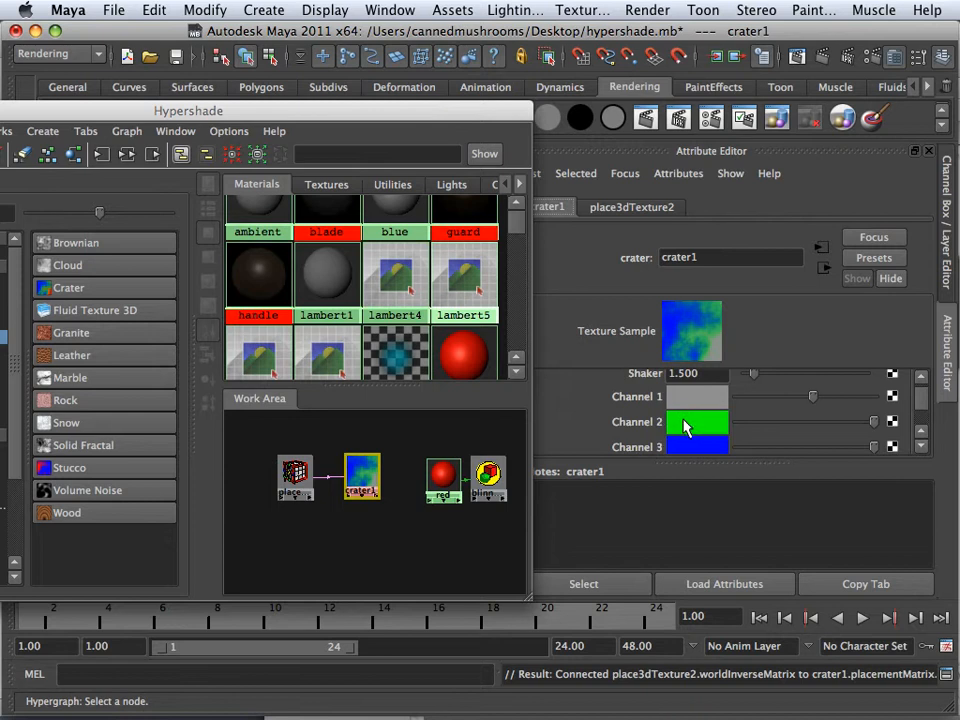
pyautogui.click(686, 426)
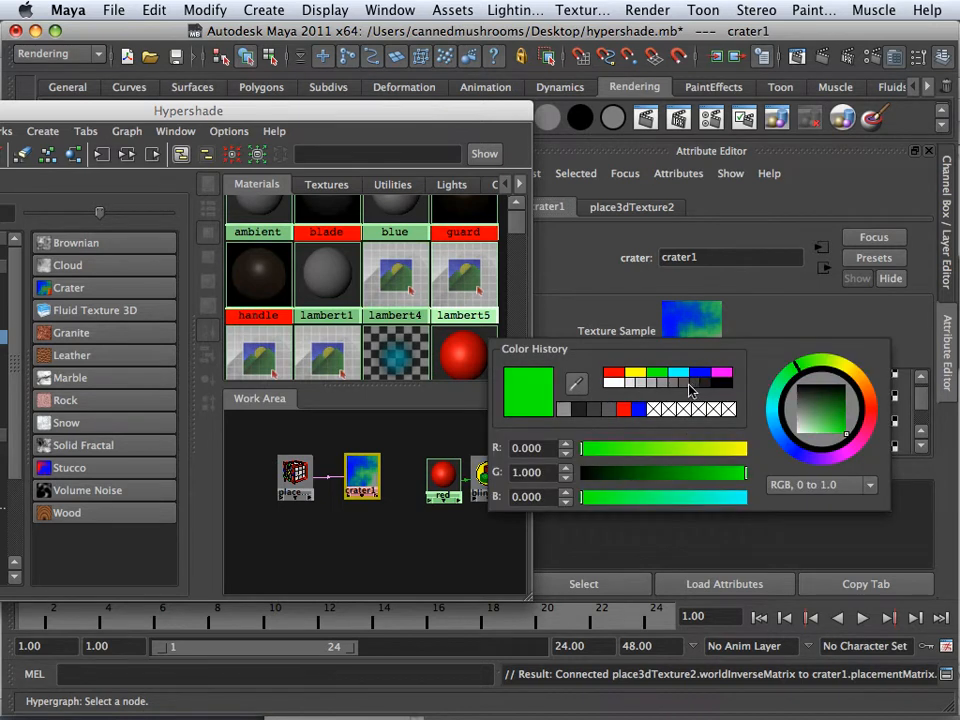
pyautogui.click(685, 388)
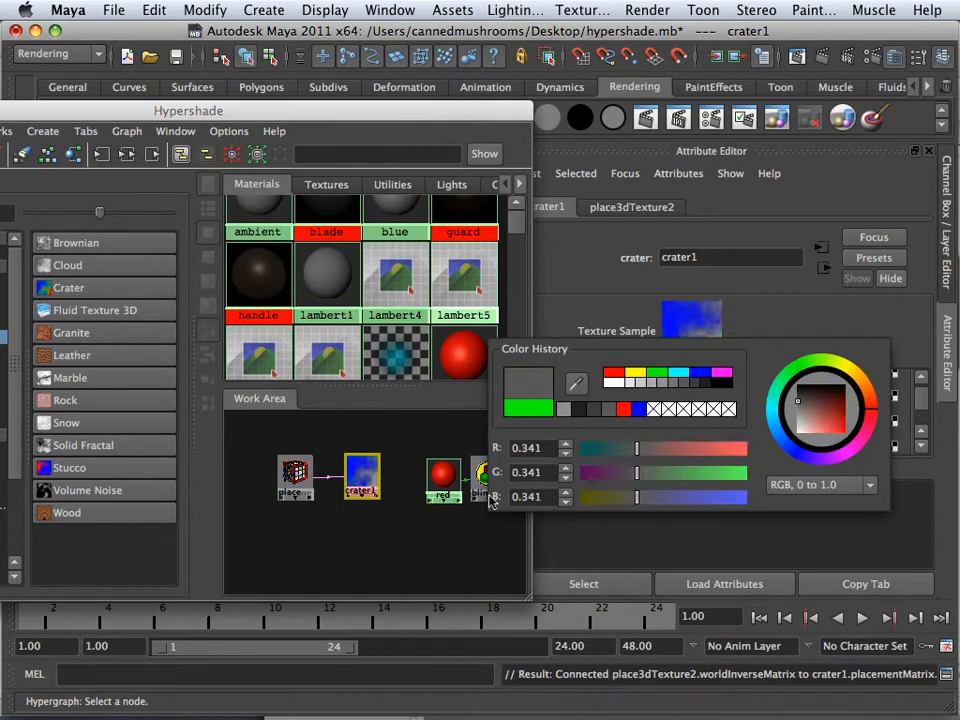
pyautogui.click(678, 445)
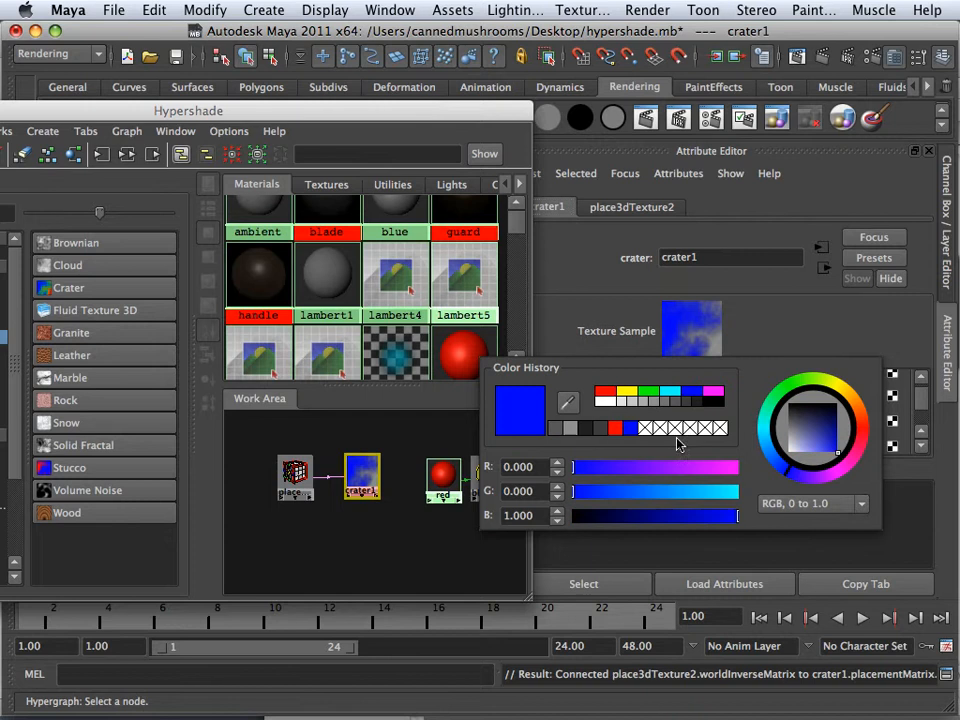
pyautogui.click(719, 410)
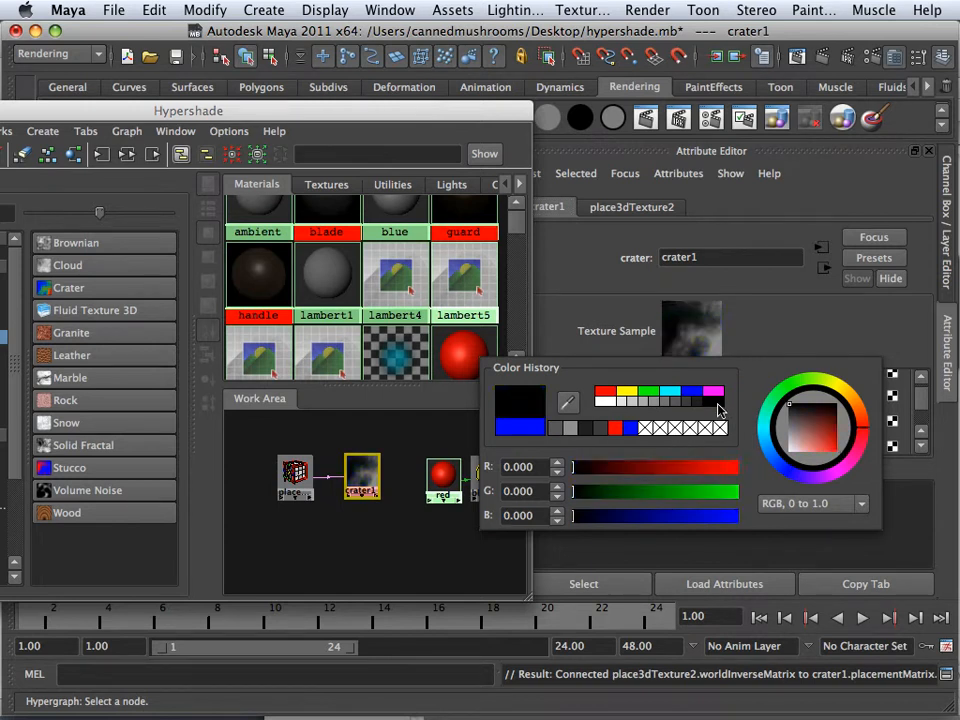
pyautogui.click(422, 553)
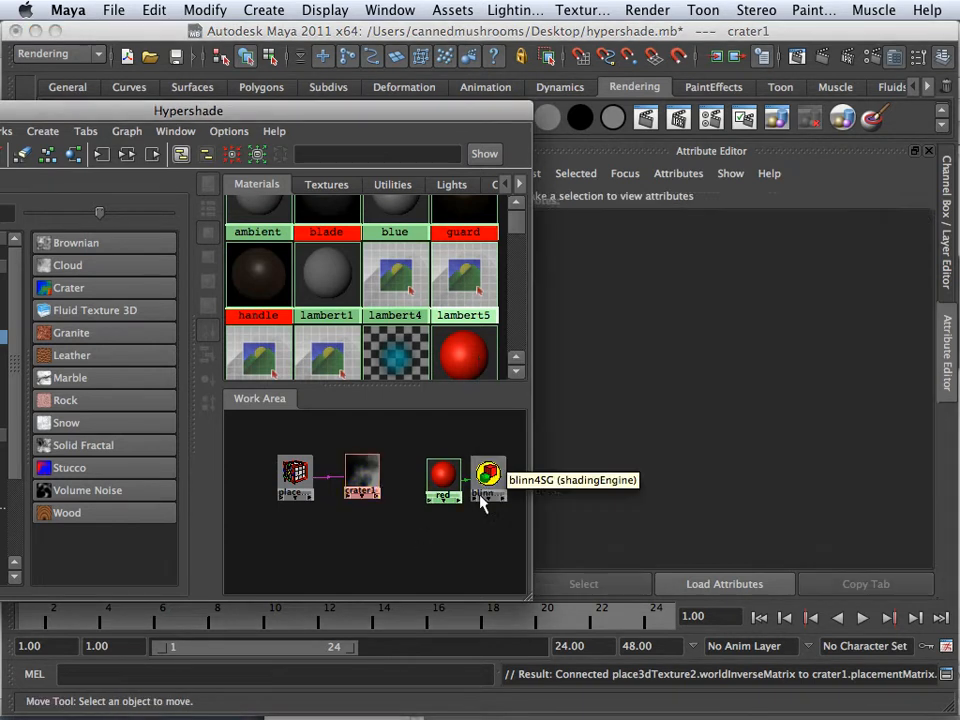
# - Connect the crater texture to the red material's bump map input and uncover the sphere in the viewport
pyautogui.click(368, 480)
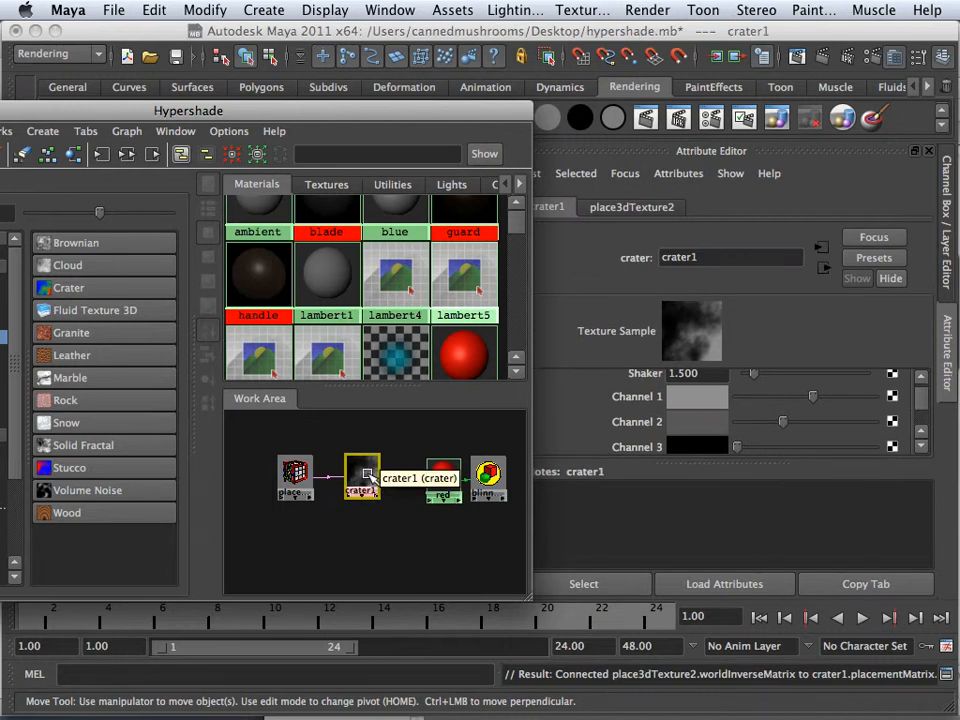
pyautogui.moveTo(368, 478); pyautogui.dragTo(441, 484, button='middle')
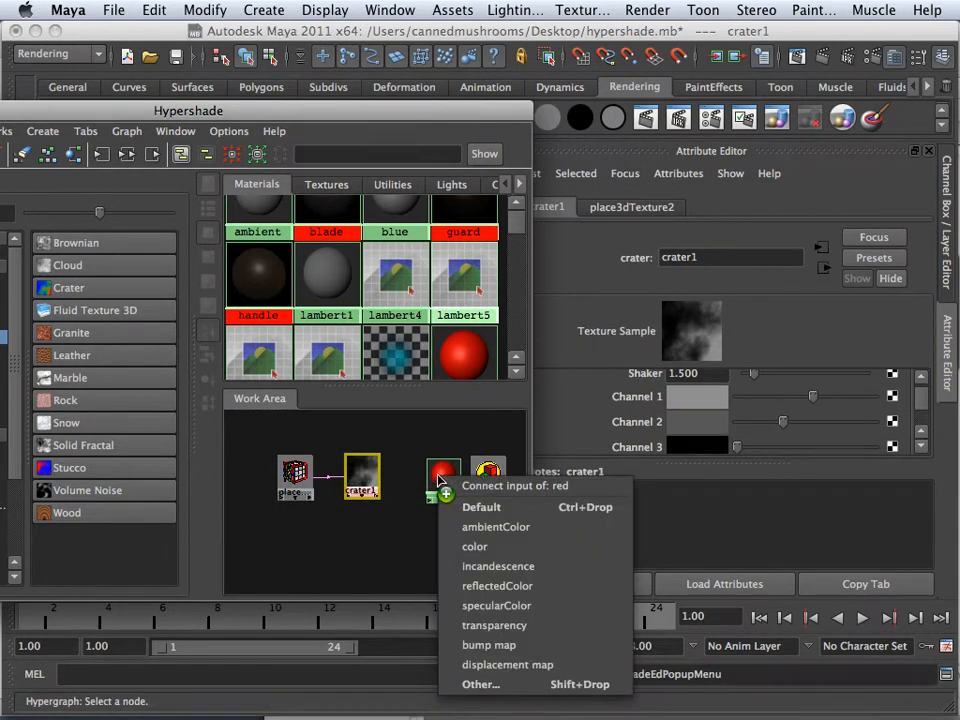
pyautogui.click(474, 645)
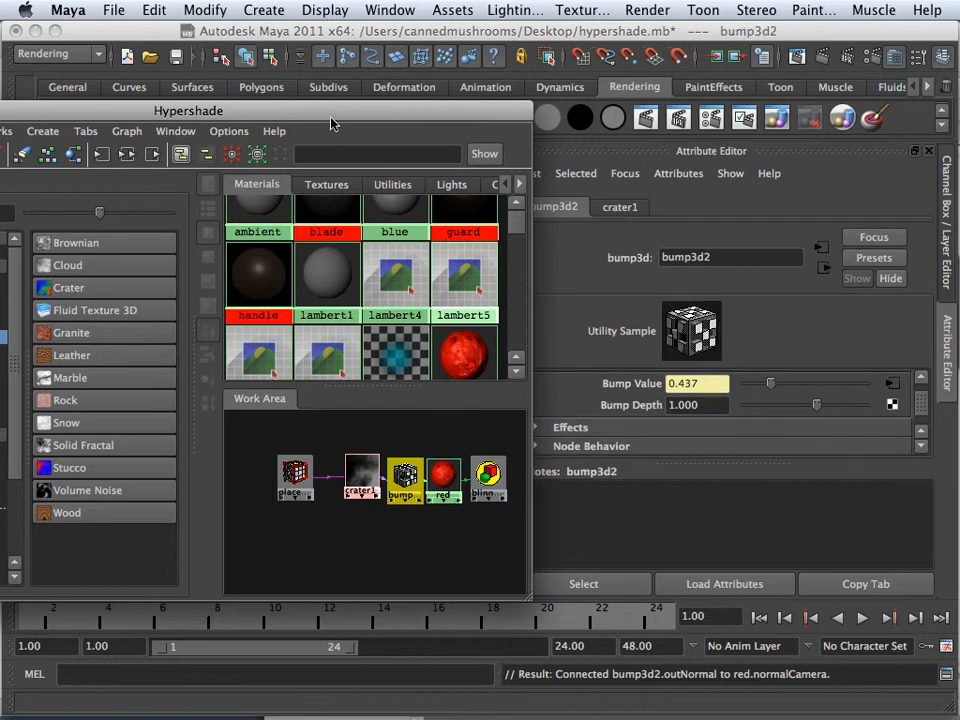
pyautogui.moveTo(343, 123); pyautogui.dragTo(374, 438)
pyautogui.scroll(2, 362, 349)
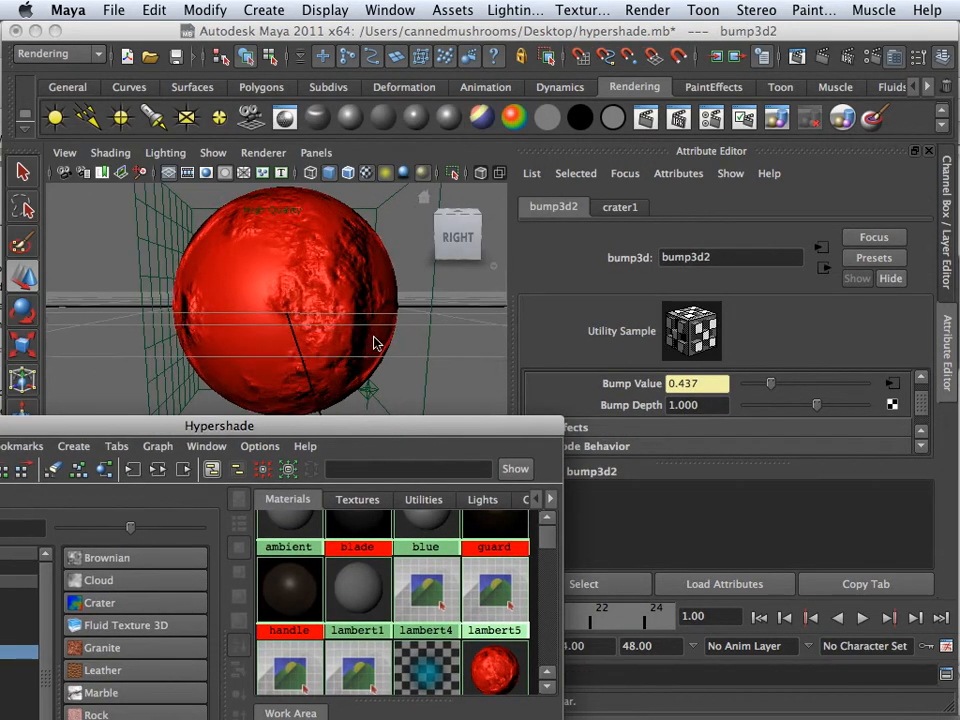
# - Undo the crater's bump map connection and bring the Hypershade's Work Area back into reach
pyautogui.press('super+z')
pyautogui.press('super+z')
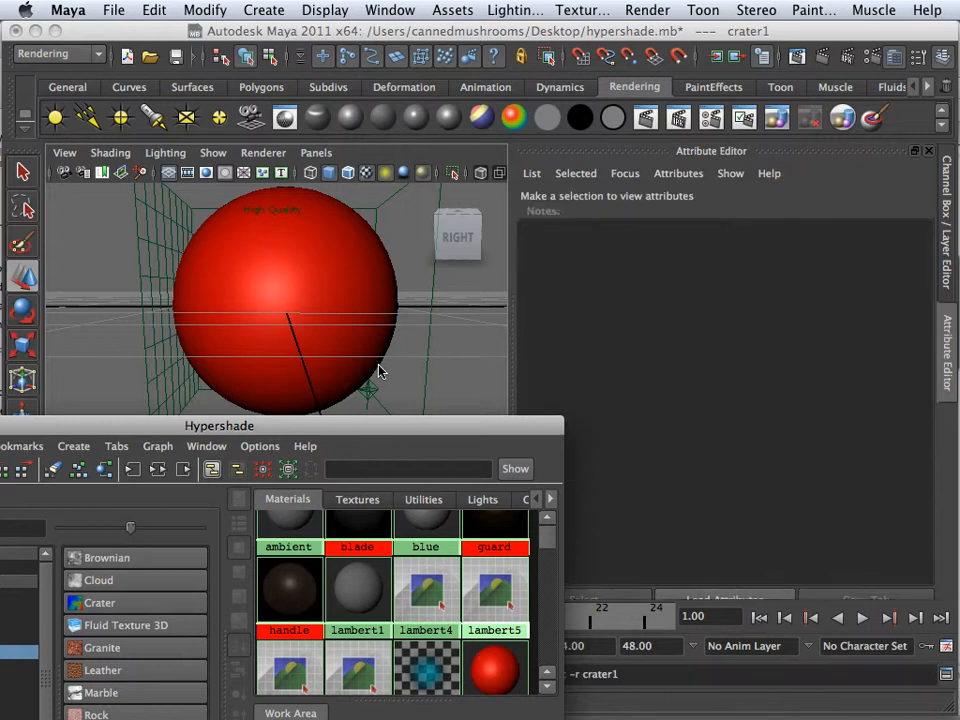
pyautogui.moveTo(374, 436); pyautogui.dragTo(399, 162)
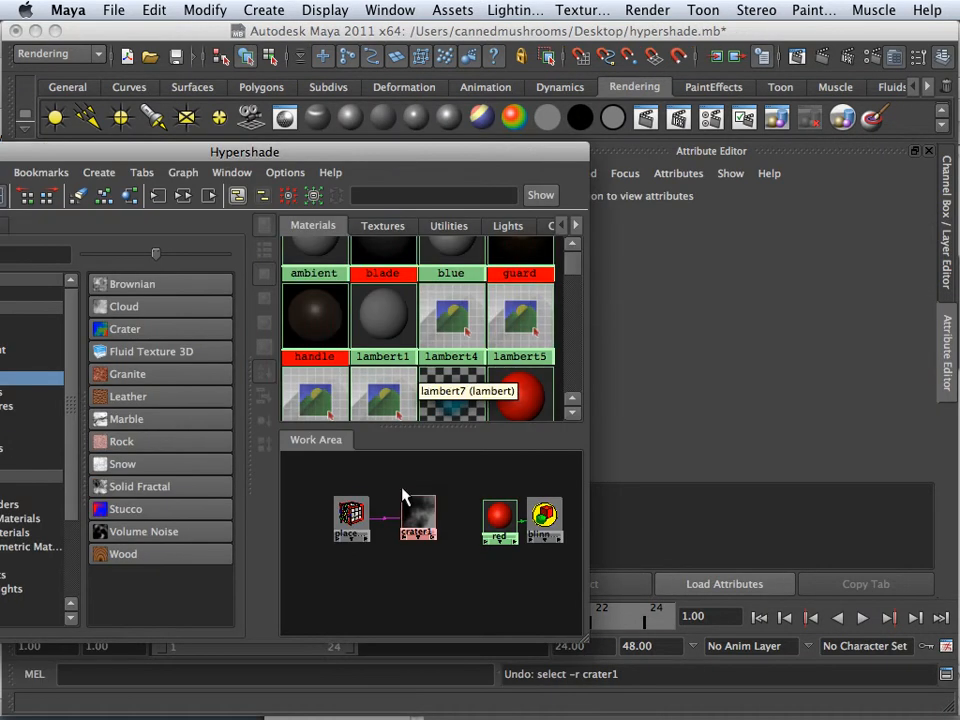
# - Reconnect the crater texture to the red material as a bump map and move the Hypershade off the viewport
pyautogui.moveTo(408, 505); pyautogui.dragTo(516, 516, button='middle')
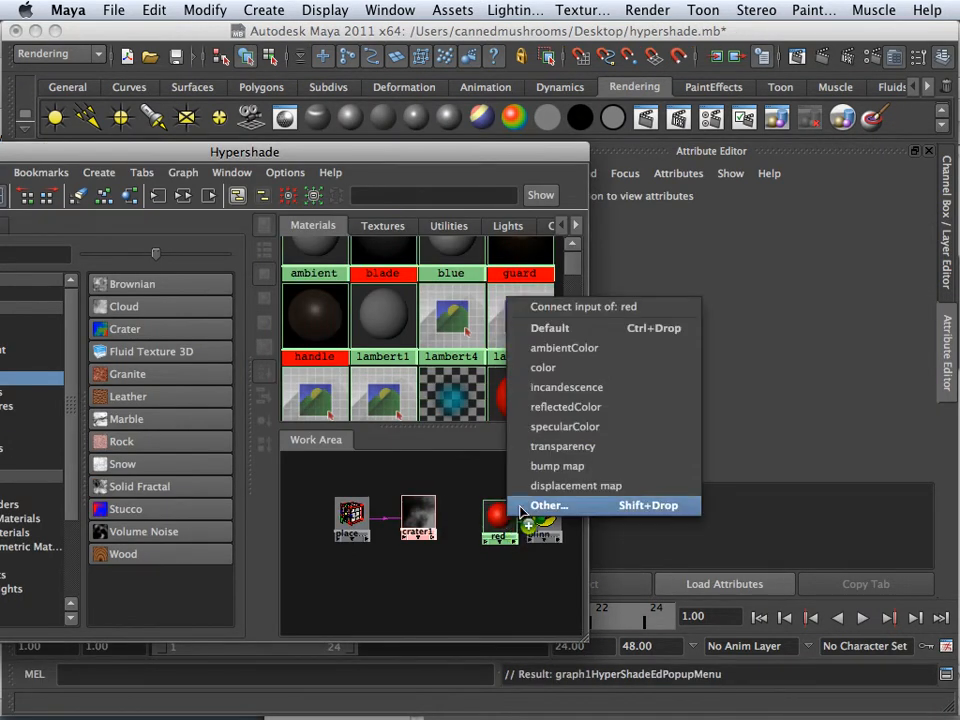
pyautogui.click(558, 464)
pyautogui.moveTo(370, 155); pyautogui.dragTo(413, 538)
# - Examine the crater bump on the red sphere from several angles and distances
pyautogui.keyDown('alt'); pyautogui.moveTo(367, 398); pyautogui.dragTo(285, 433); pyautogui.keyUp('alt')
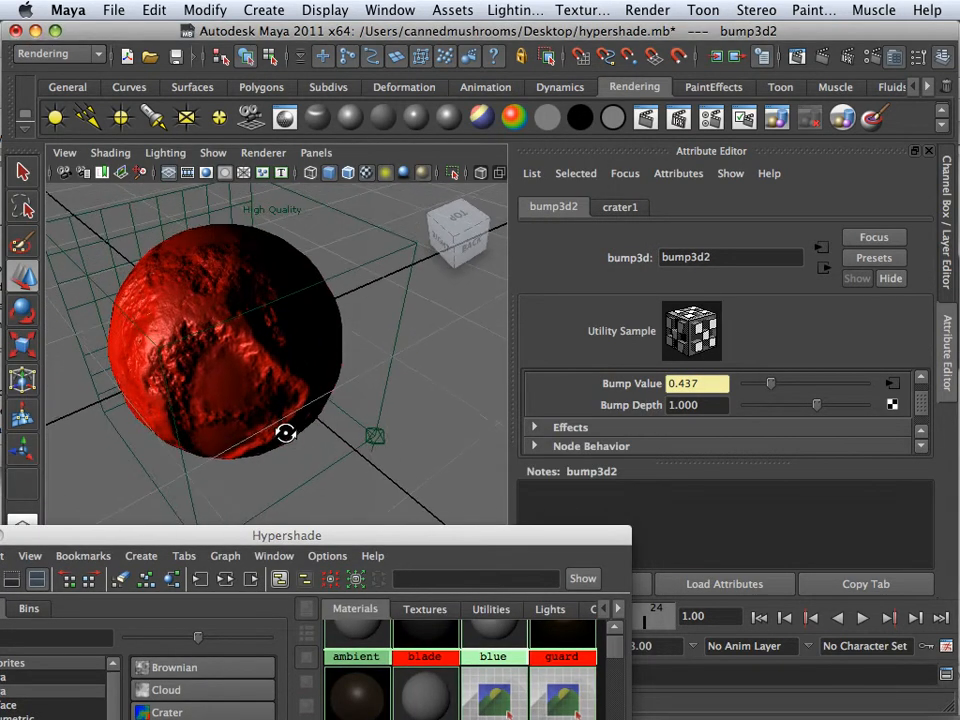
pyautogui.scroll(5, 264, 401)
pyautogui.keyDown('alt'); pyautogui.moveTo(261, 381); pyautogui.dragTo(345, 435); pyautogui.keyUp('alt')
pyautogui.keyDown('alt'); pyautogui.moveTo(345, 435); pyautogui.dragTo(272, 411, button='right'); pyautogui.keyUp('alt')
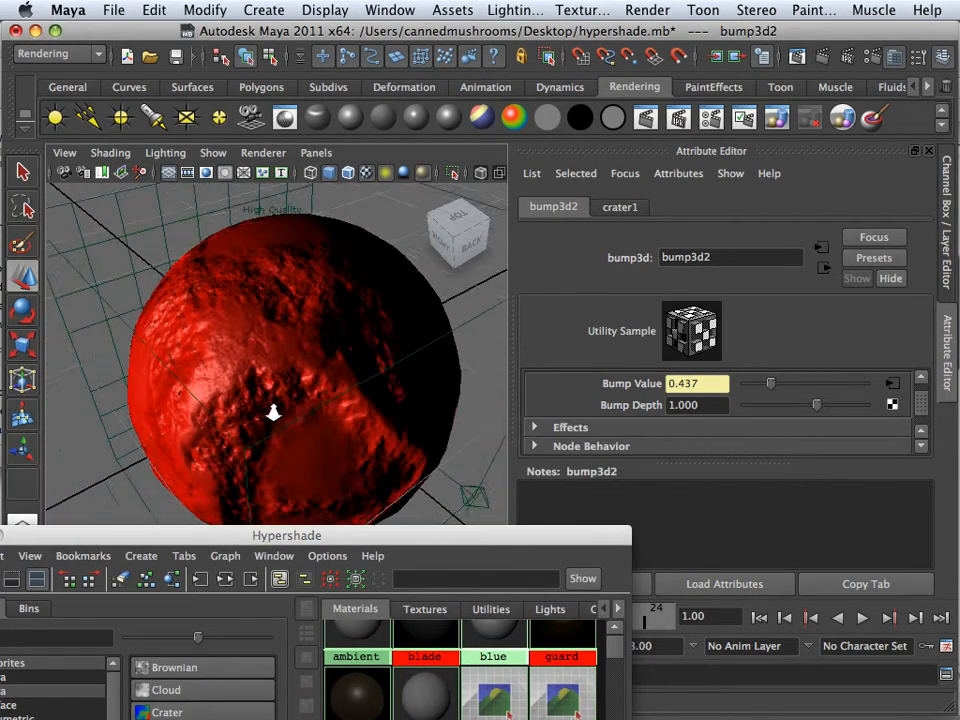
pyautogui.keyDown('alt'); pyautogui.moveTo(272, 411); pyautogui.dragTo(371, 349); pyautogui.keyUp('alt')
pyautogui.keyDown('alt'); pyautogui.moveTo(371, 349); pyautogui.dragTo(216, 354, button='right'); pyautogui.keyUp('alt')
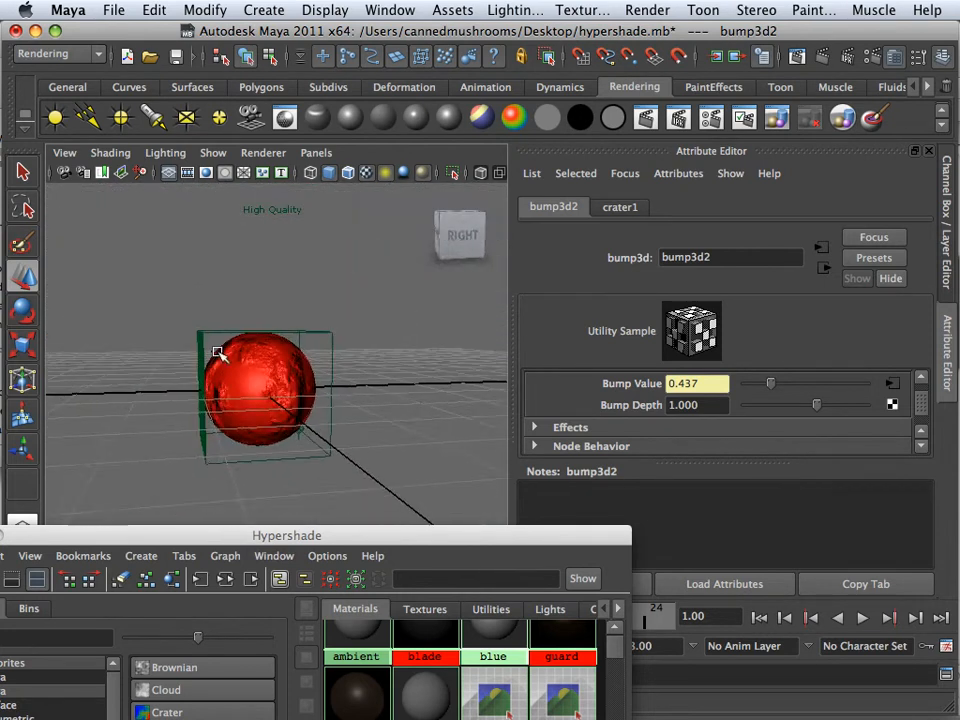
pyautogui.keyDown('alt'); pyautogui.moveTo(216, 354); pyautogui.dragTo(345, 396); pyautogui.keyUp('alt')
pyautogui.keyDown('alt'); pyautogui.moveTo(345, 396); pyautogui.dragTo(248, 375, button='right'); pyautogui.keyUp('alt')
pyautogui.keyDown('alt'); pyautogui.moveTo(283, 387); pyautogui.dragTo(176, 413); pyautogui.keyUp('alt')
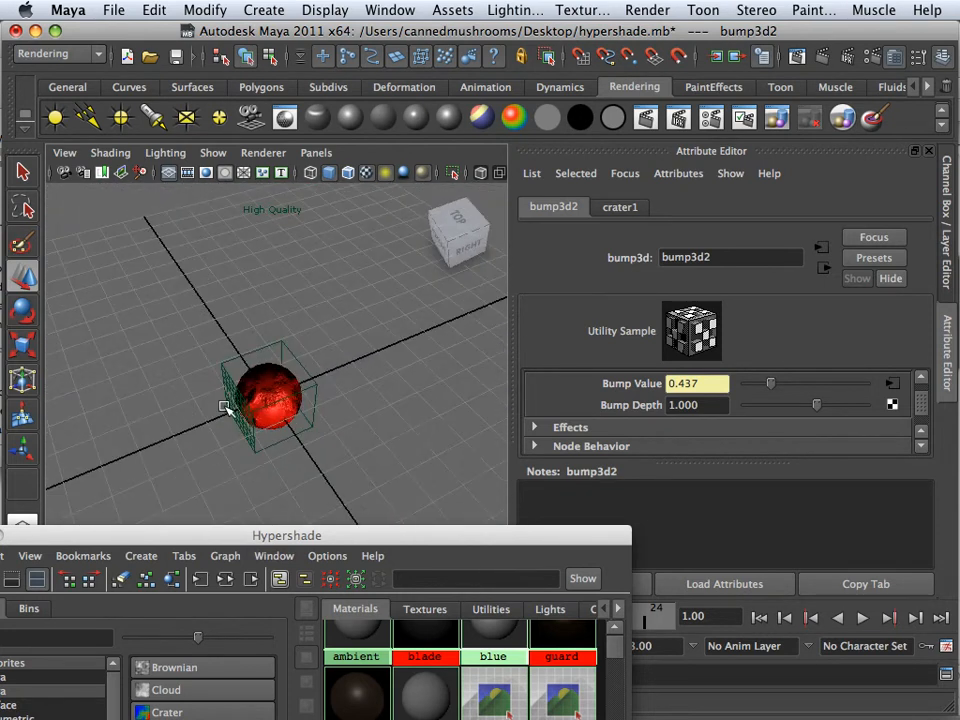
pyautogui.scroll(-5, 326, 424)
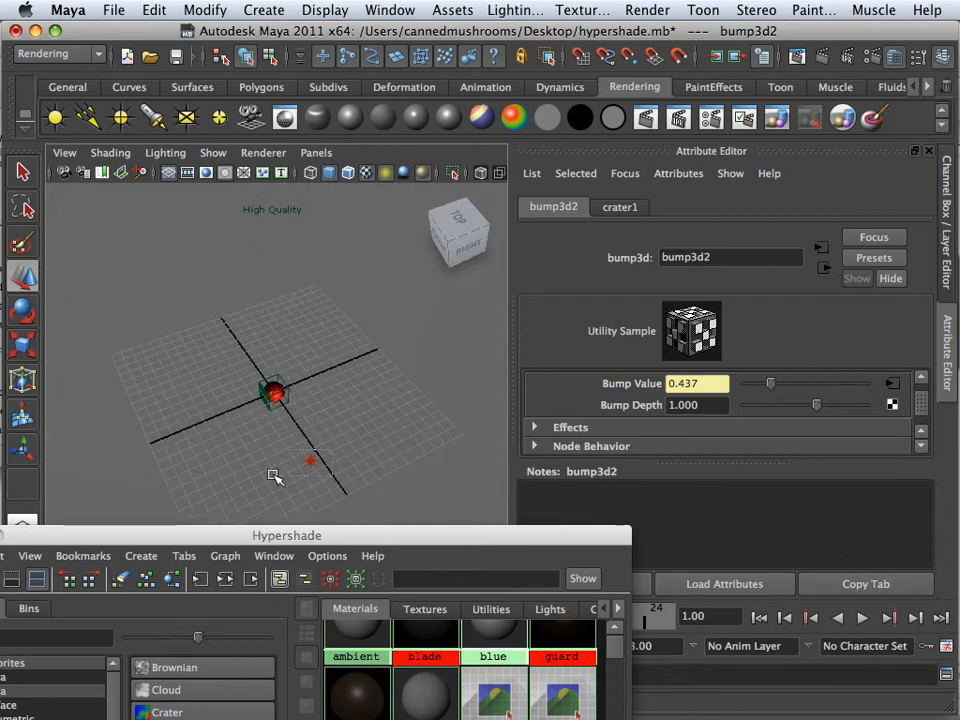
# - Select the point light near the red sphere and choose High Quality Rendering as the viewport renderer
pyautogui.click(310, 460)
pyautogui.click(309, 475)
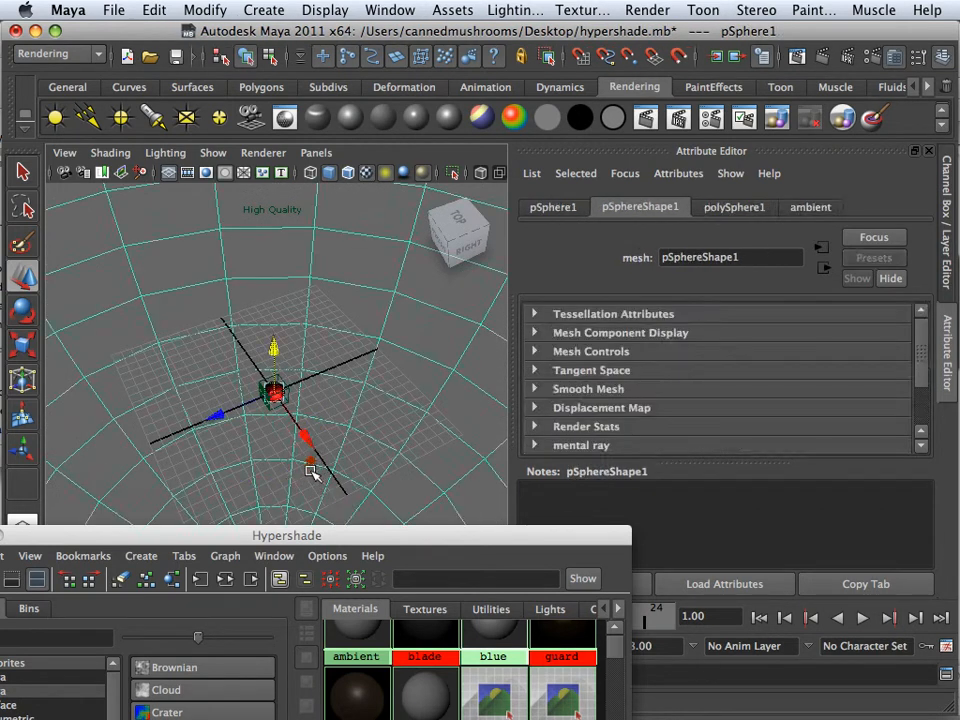
pyautogui.click(309, 463)
pyautogui.scroll(4, 315, 478)
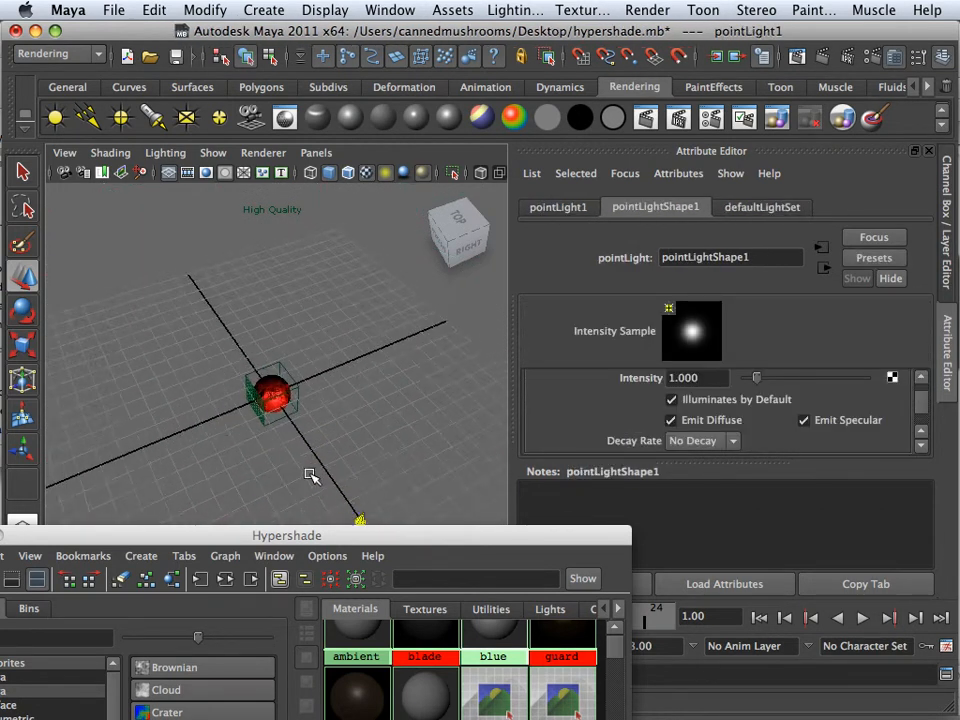
pyautogui.scroll(-2, 324, 480)
pyautogui.scroll(-2, 300, 440)
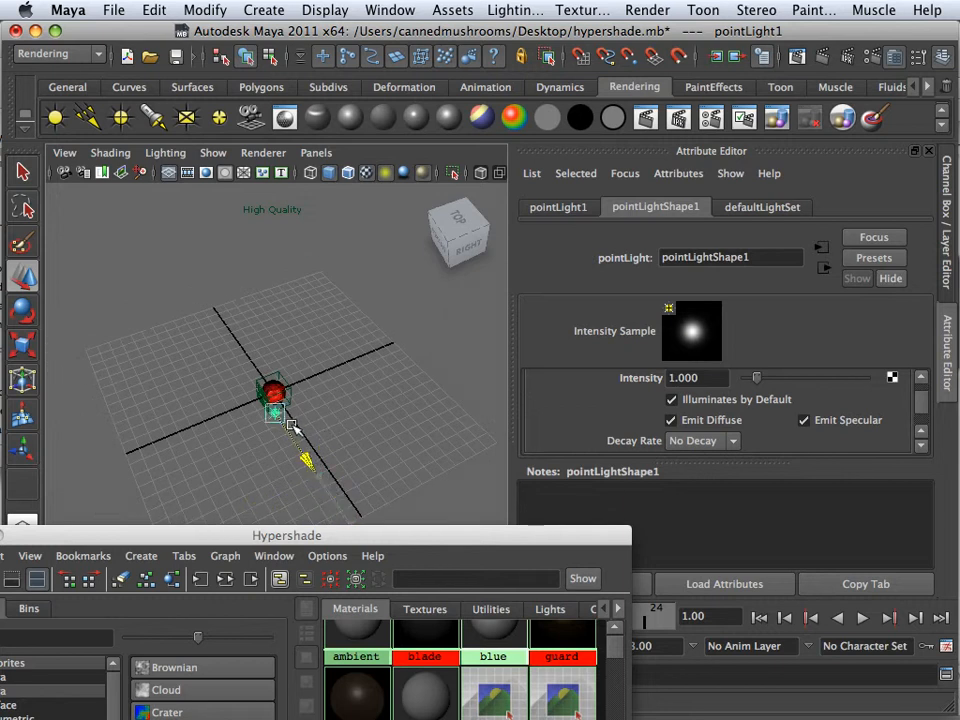
pyautogui.keyDown('alt'); pyautogui.moveTo(300, 420); pyautogui.dragTo(285, 345); pyautogui.keyUp('alt')
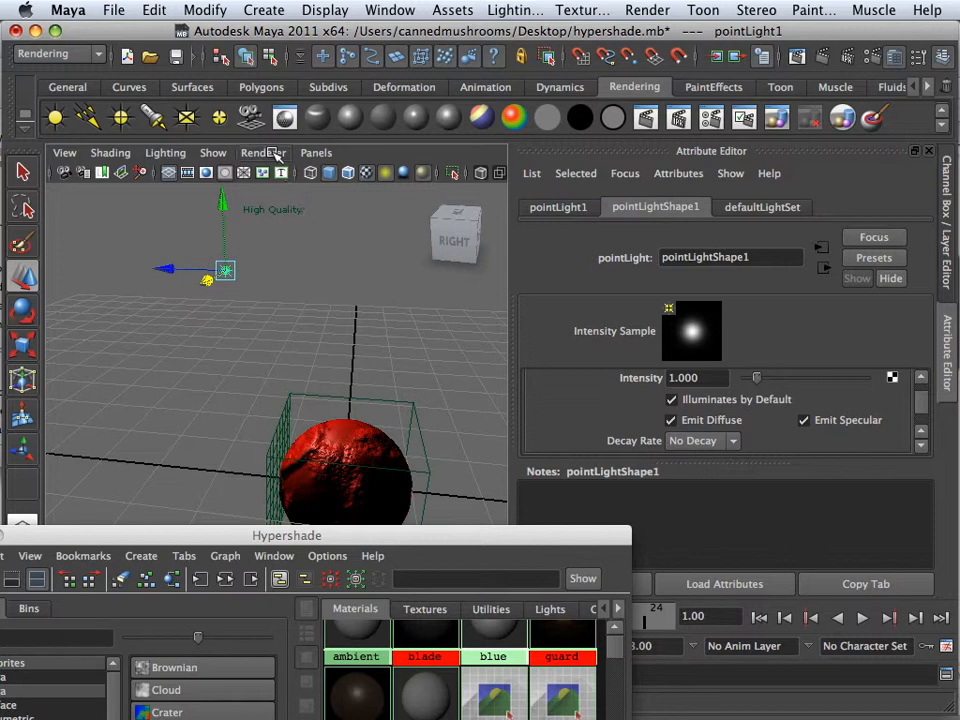
pyautogui.click(264, 156)
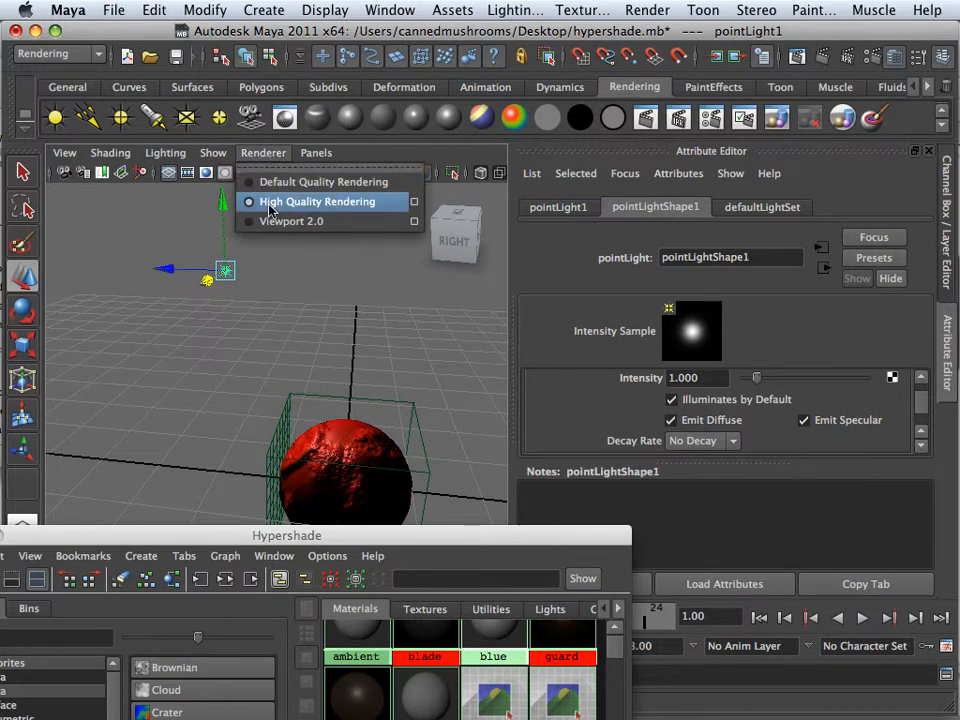
pyautogui.click(270, 203)
# - Reposition the point light around the red sphere along its vertical and horizontal axes
pyautogui.moveTo(225, 204); pyautogui.dragTo(206, 229)
pyautogui.moveTo(164, 291); pyautogui.dragTo(141, 272)
pyautogui.scroll(-2, 199, 279)
pyautogui.keyDown('alt'); pyautogui.moveTo(199, 279); pyautogui.dragTo(107, 314); pyautogui.keyUp('alt')
pyautogui.moveTo(208, 357); pyautogui.dragTo(265, 339)
pyautogui.keyDown('alt'); pyautogui.moveTo(265, 339); pyautogui.dragTo(229, 295, button='right'); pyautogui.keyUp('alt')
# - Raise the crater texture's Frequency to about 9.219
pyautogui.moveTo(394, 542); pyautogui.dragTo(409, 139)
pyautogui.click(476, 490)
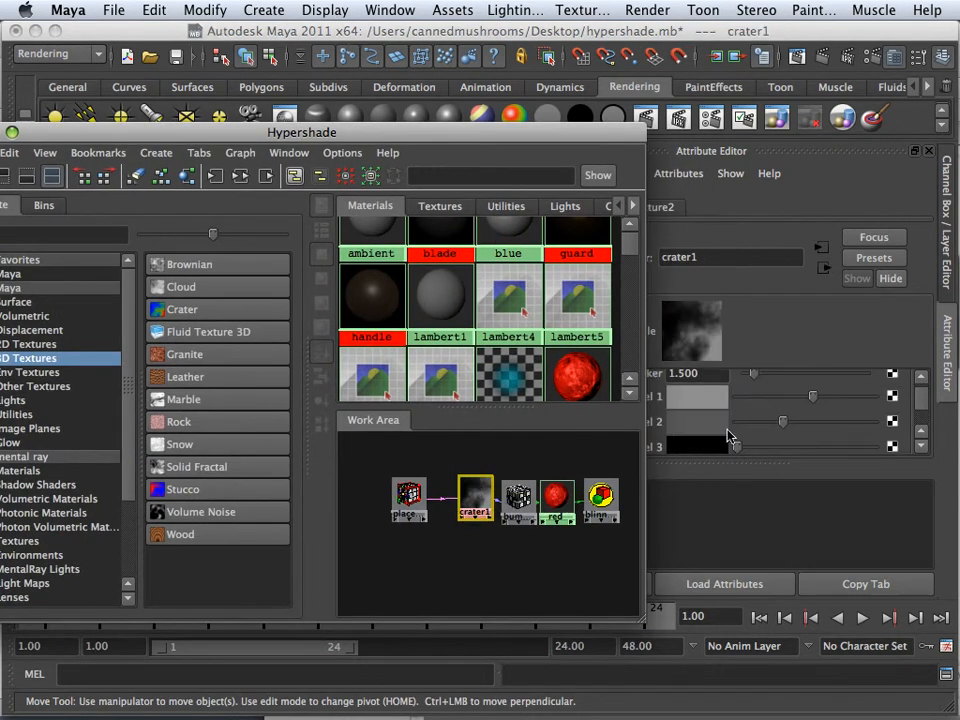
pyautogui.scroll(-3, 889, 392)
pyautogui.scroll(-1, 910, 408)
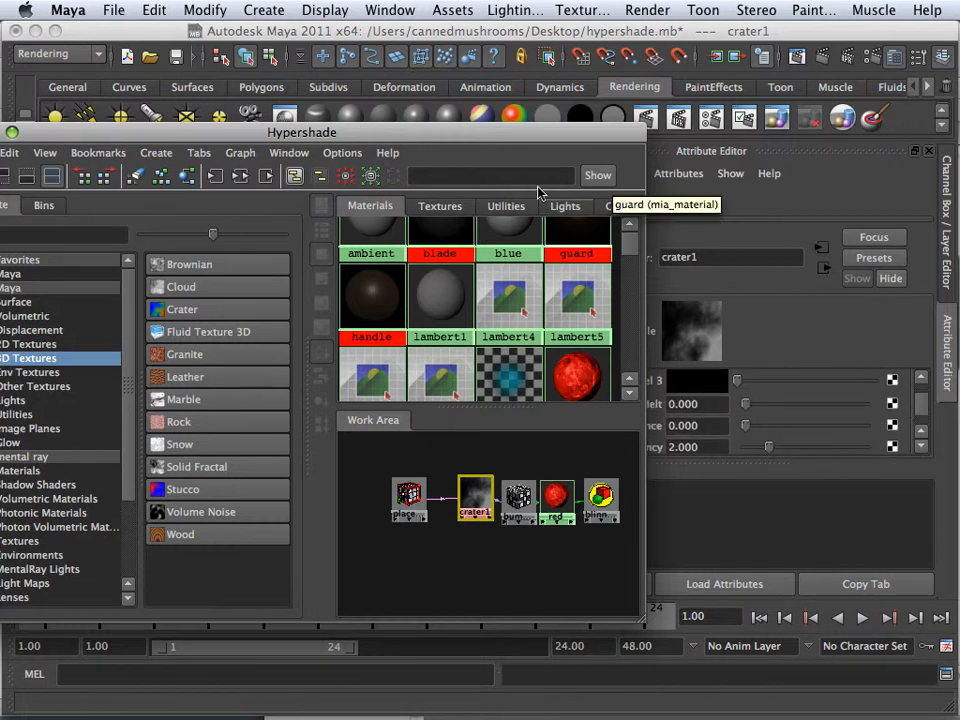
pyautogui.moveTo(496, 136); pyautogui.dragTo(336, 140)
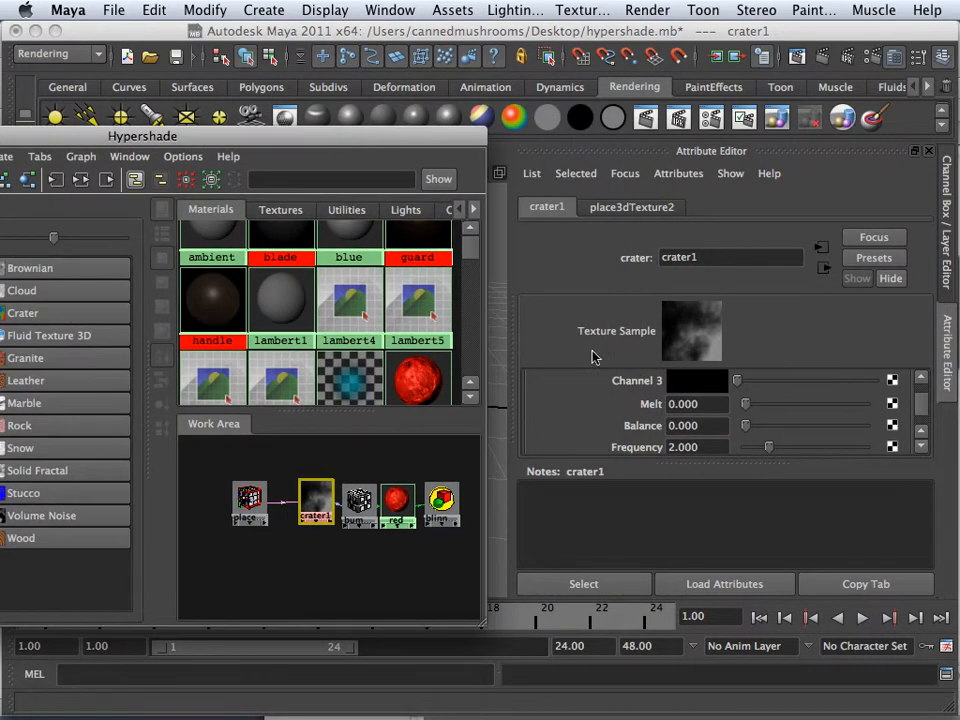
pyautogui.scroll(-1, 707, 415)
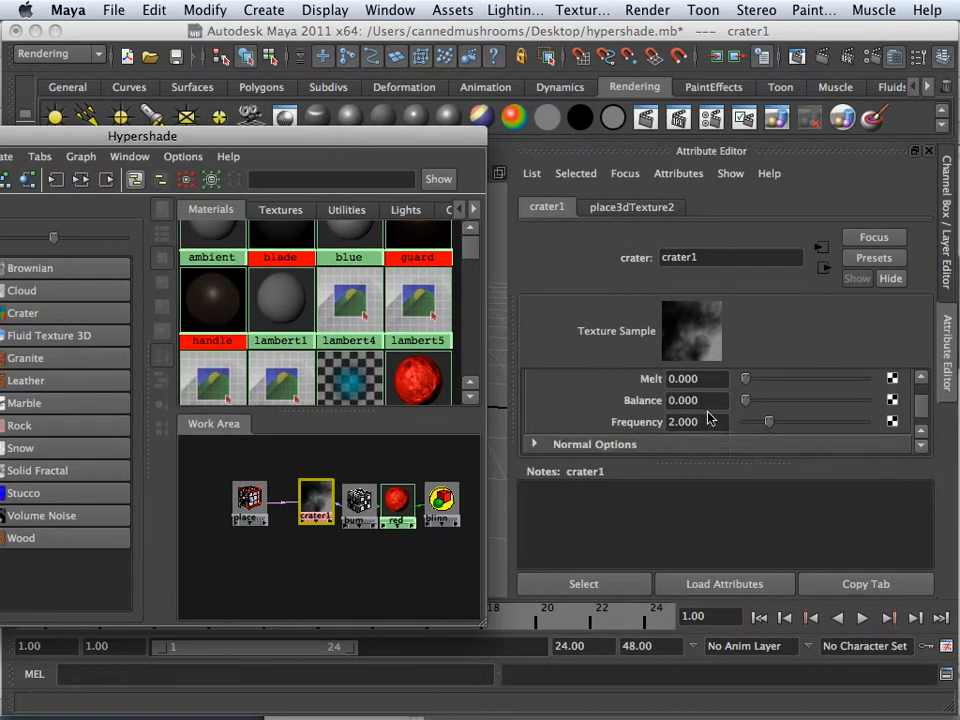
pyautogui.moveTo(760, 424); pyautogui.dragTo(854, 418)
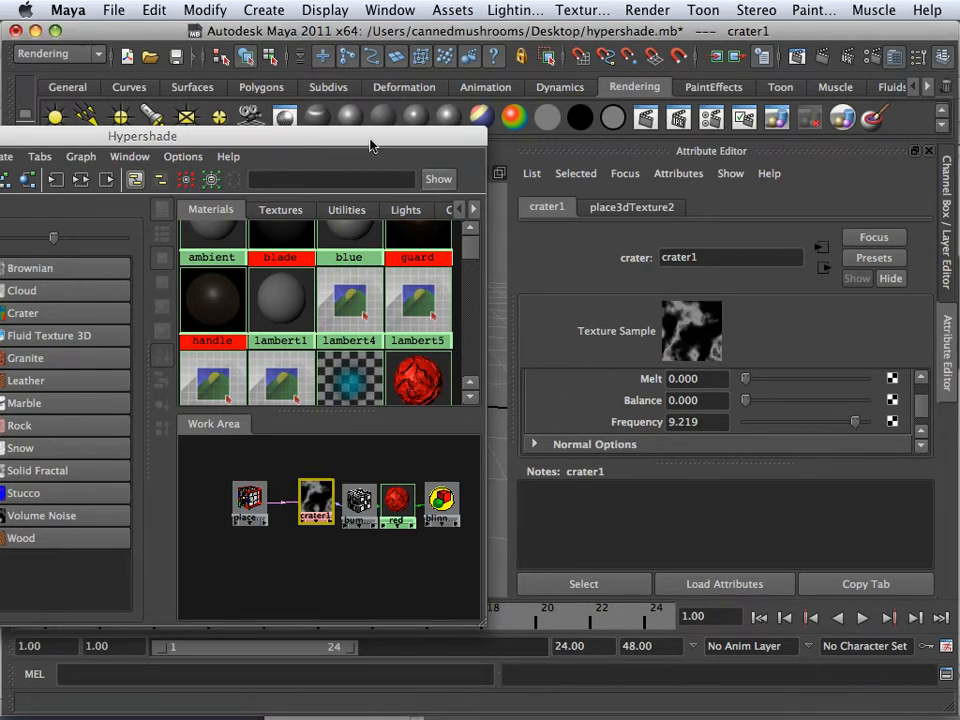
# - Lower the crater texture's Frequency to about 0.938
pyautogui.moveTo(349, 135); pyautogui.dragTo(261, 491)
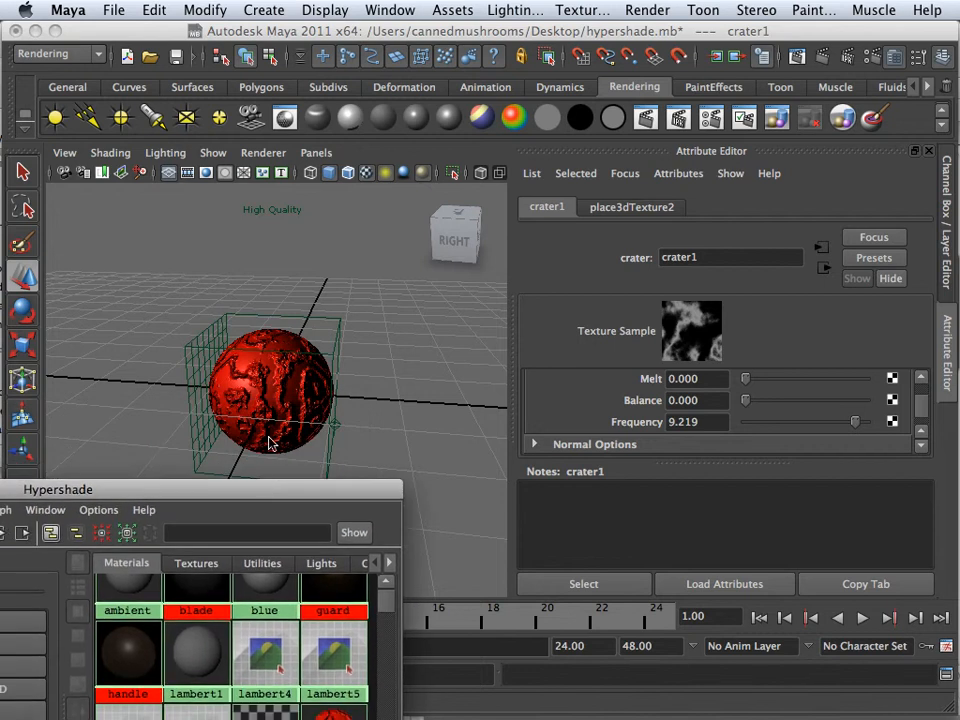
pyautogui.scroll(5, 272, 356)
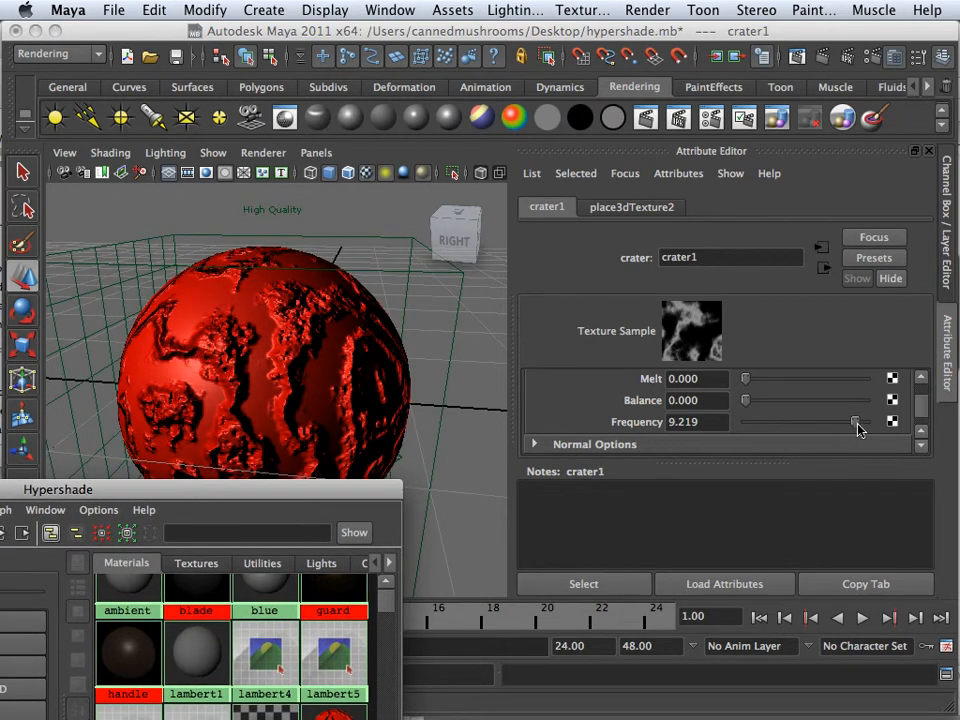
pyautogui.moveTo(858, 426); pyautogui.dragTo(755, 425)
pyautogui.scroll(-3, 262, 344)
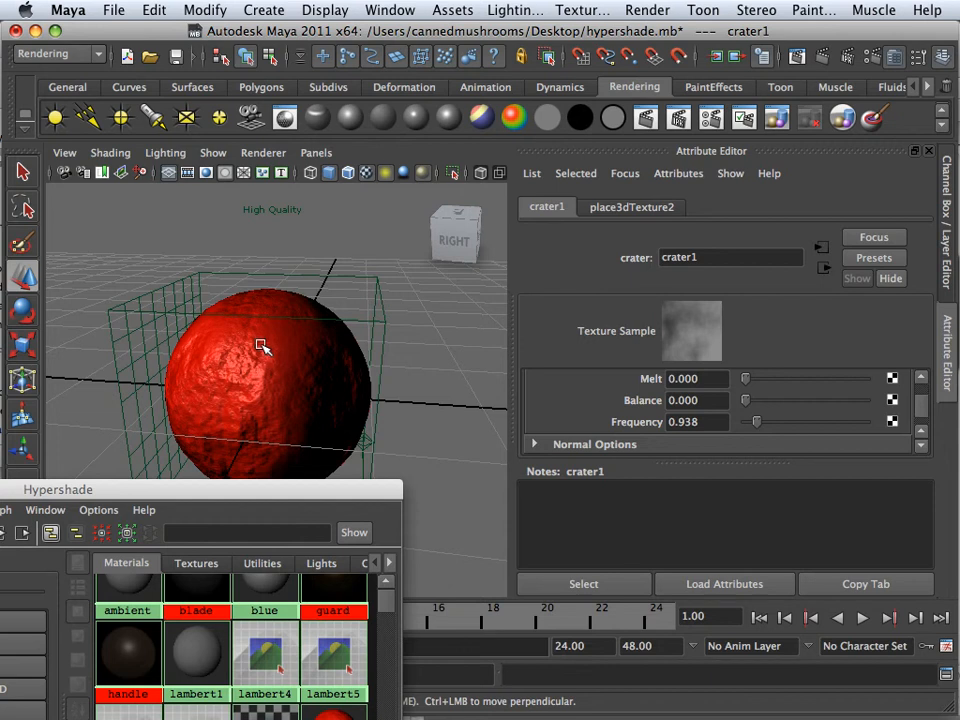
pyautogui.keyDown('alt'); pyautogui.moveTo(262, 347); pyautogui.dragTo(306, 377); pyautogui.keyUp('alt')
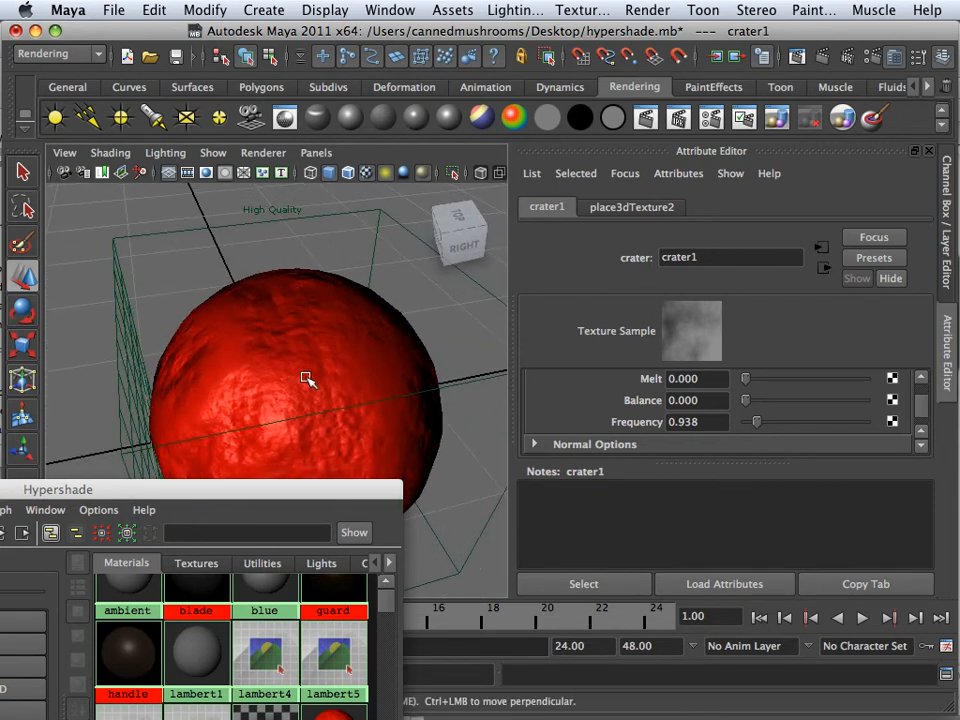
# - Arrange the placement, crater1 and bump nodes in a spaced row leading to the red material in the Hypershade work area
pyautogui.moveTo(265, 497); pyautogui.dragTo(433, 116)
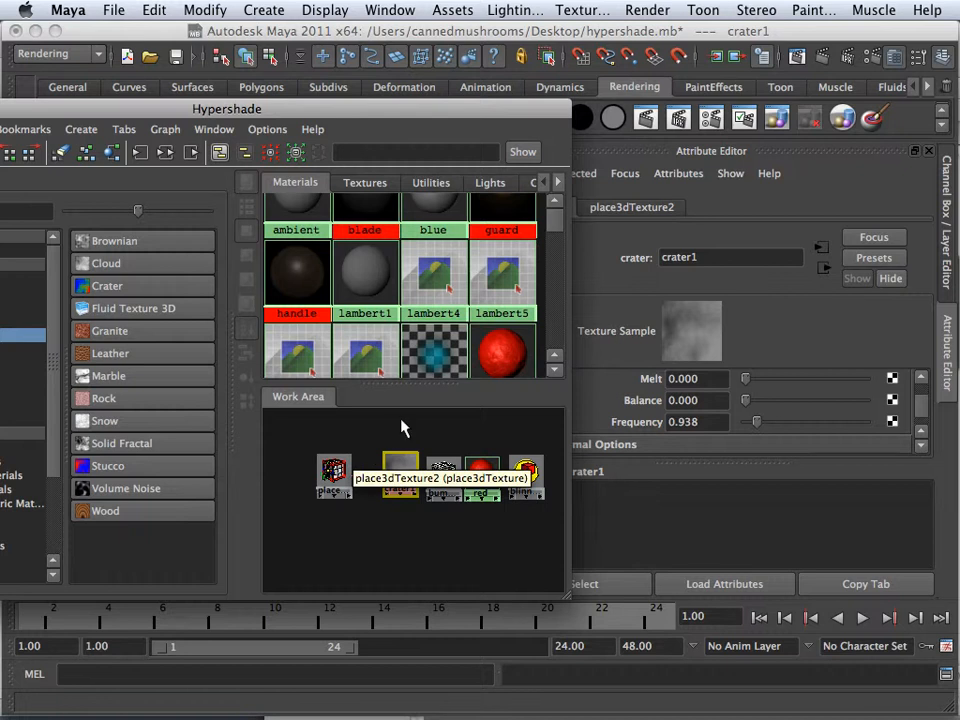
pyautogui.click(442, 466)
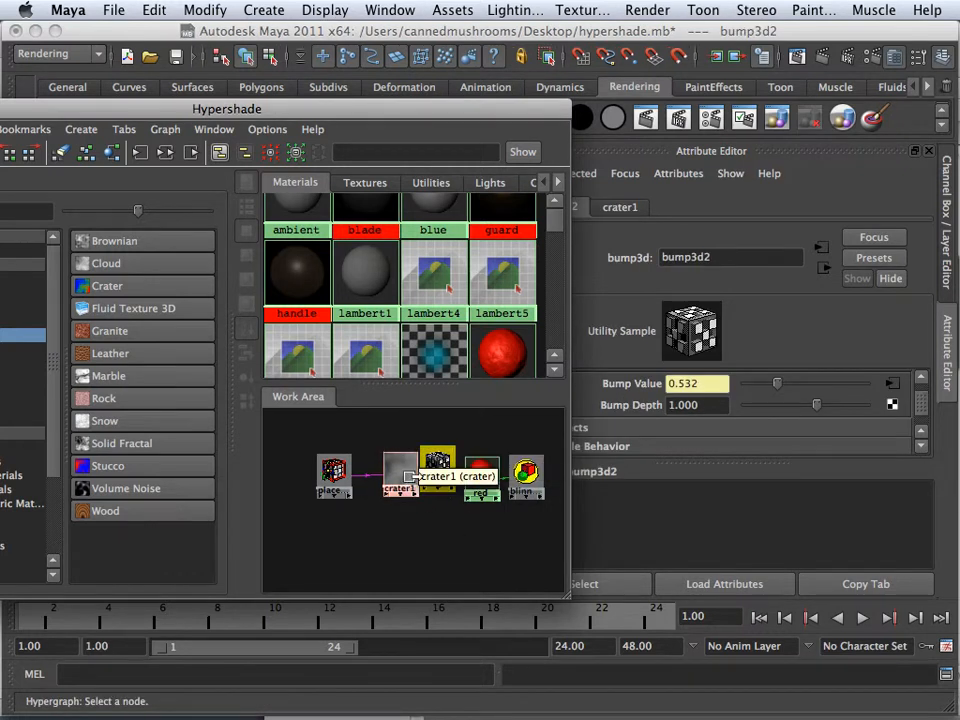
pyautogui.moveTo(405, 485); pyautogui.dragTo(394, 505)
pyautogui.moveTo(333, 468); pyautogui.dragTo(292, 486)
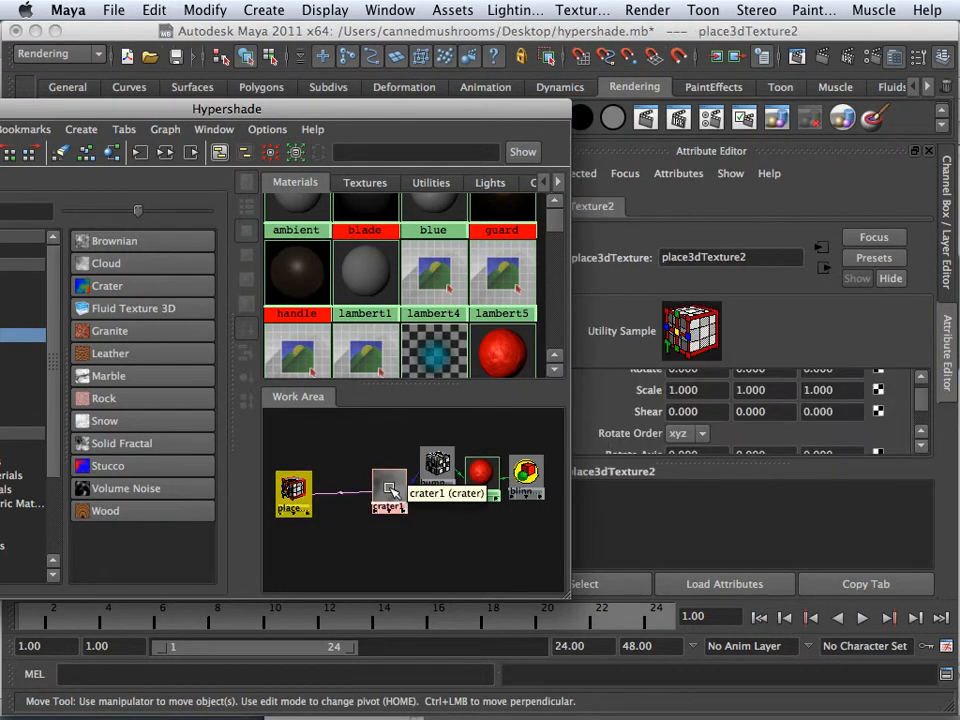
pyautogui.moveTo(390, 489); pyautogui.dragTo(366, 494)
pyautogui.moveTo(435, 465); pyautogui.dragTo(418, 489)
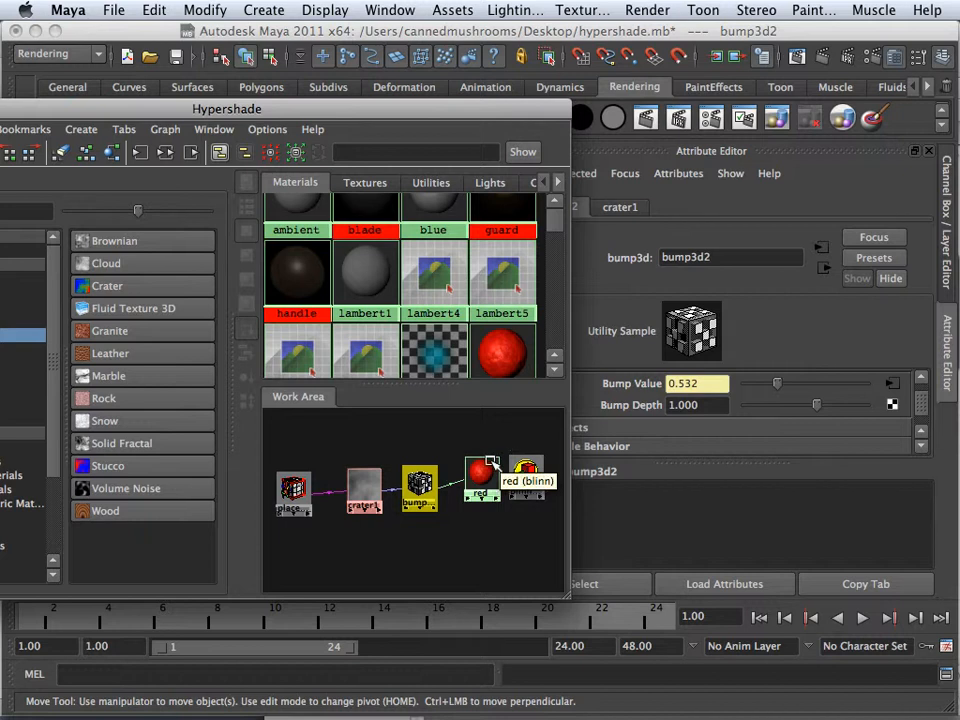
# - Connect the crater1 texture to the red material's Diffuse attribute
pyautogui.click(482, 474)
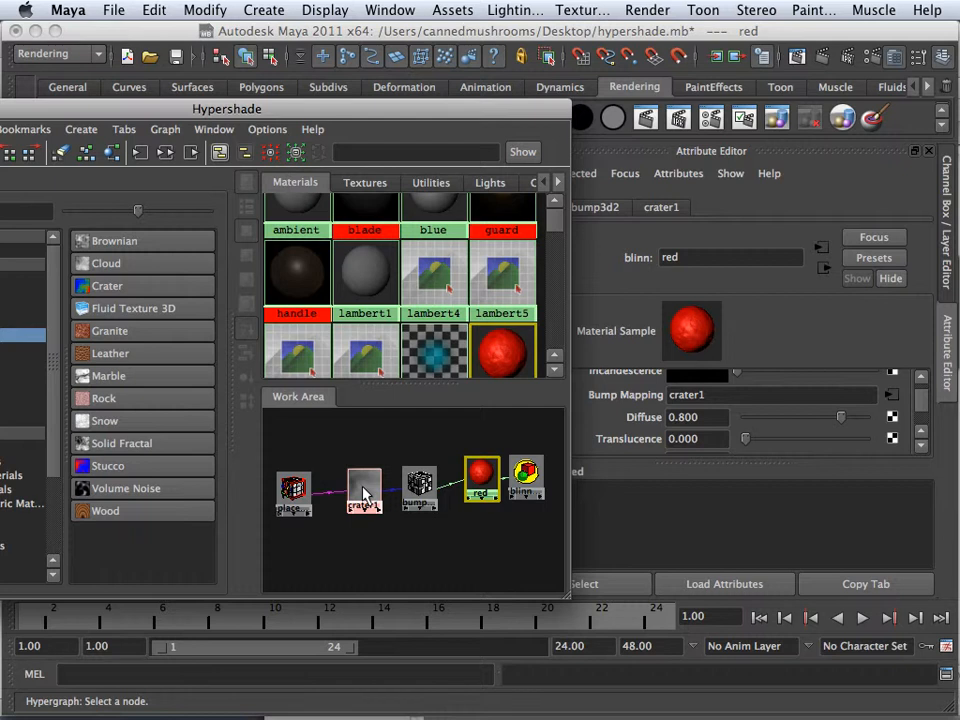
pyautogui.moveTo(363, 494); pyautogui.dragTo(650, 425, button='middle')
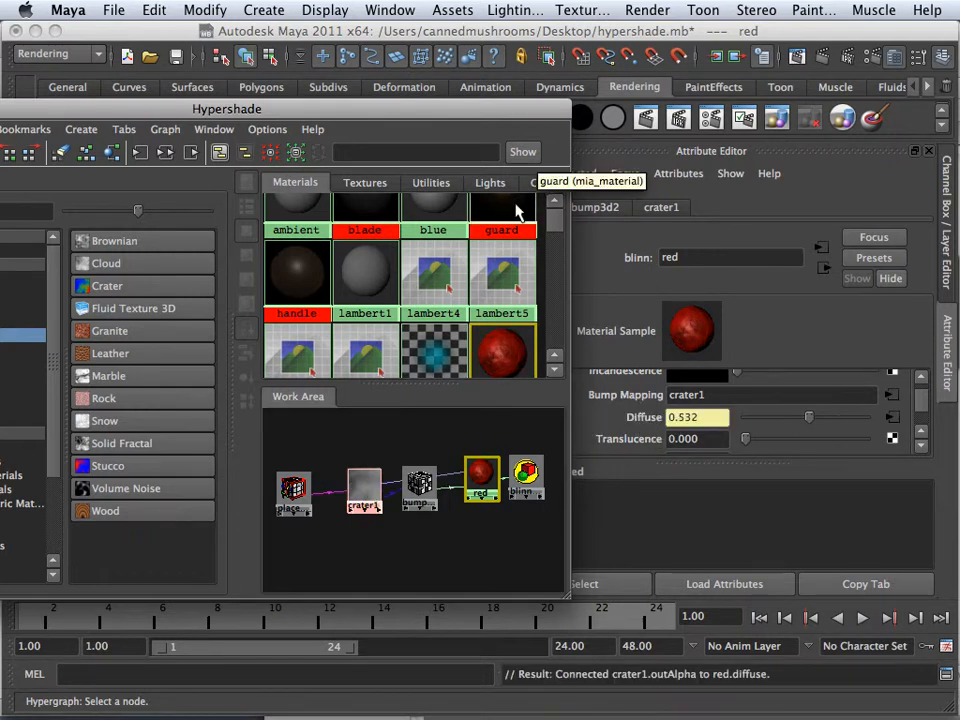
pyautogui.moveTo(424, 119); pyautogui.dragTo(441, 583)
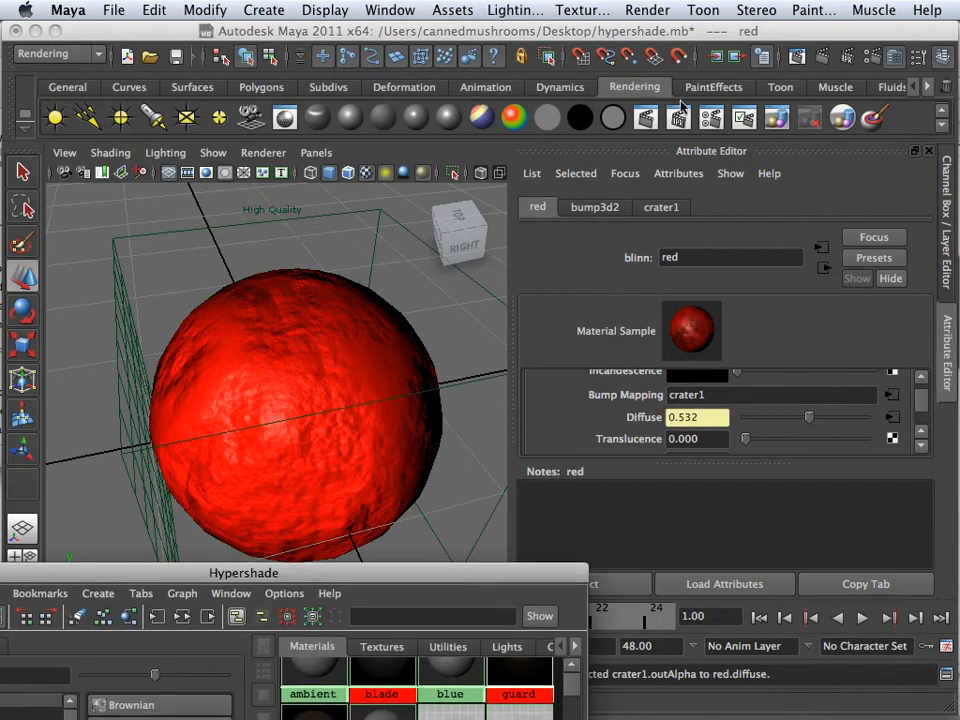
# - Render the current frame and examine the red sphere's surface up close
pyautogui.click(644, 122)
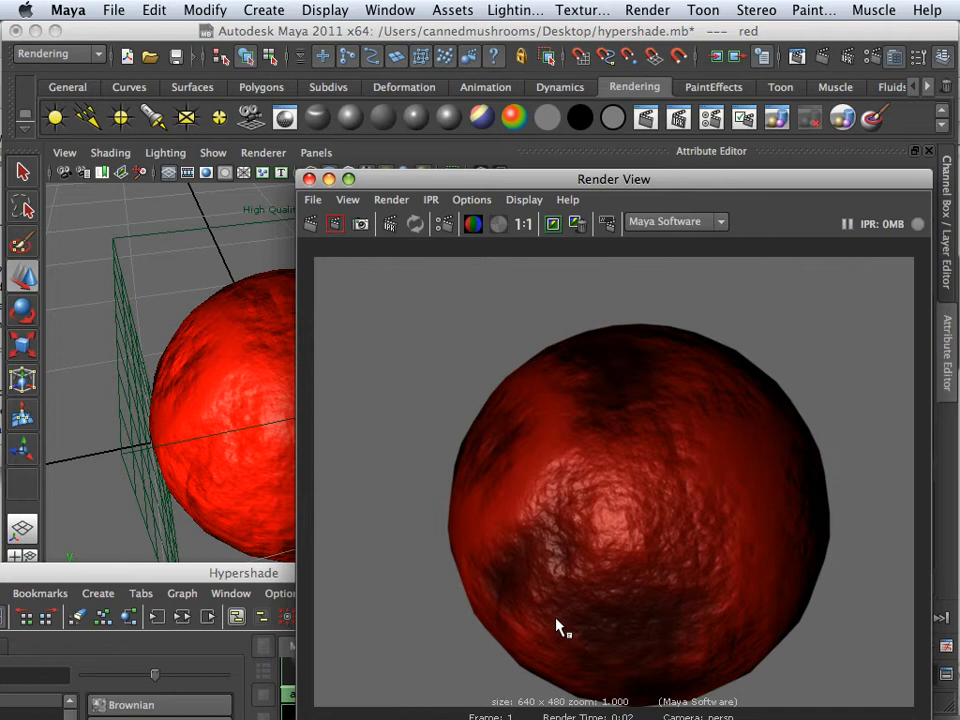
pyautogui.scroll(3, 565, 613)
pyautogui.scroll(-5, 561, 612)
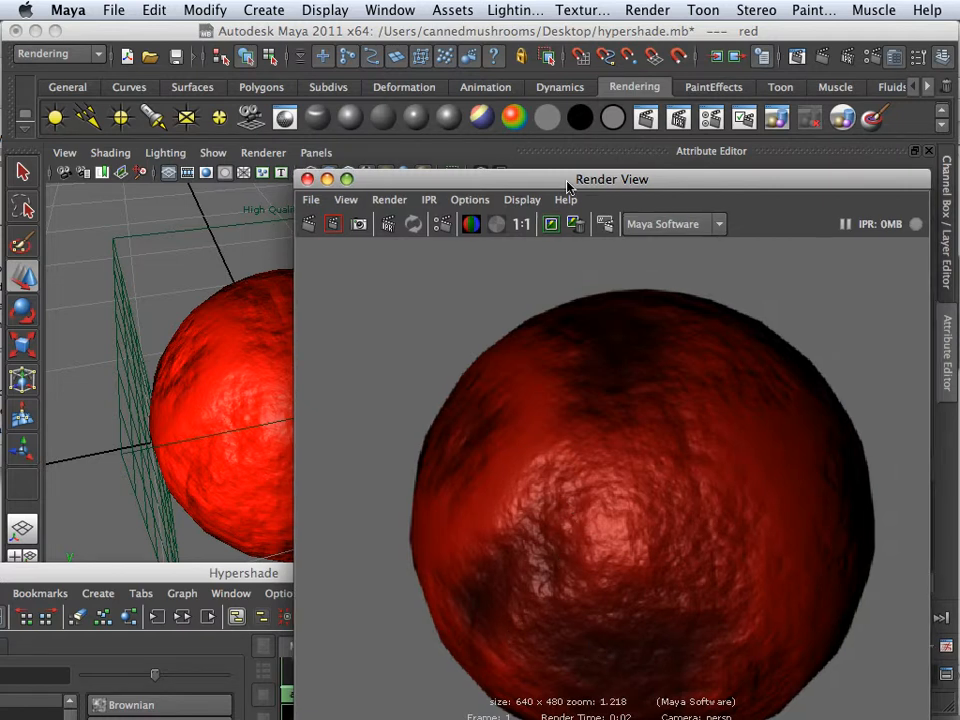
pyautogui.moveTo(568, 182); pyautogui.dragTo(503, 89)
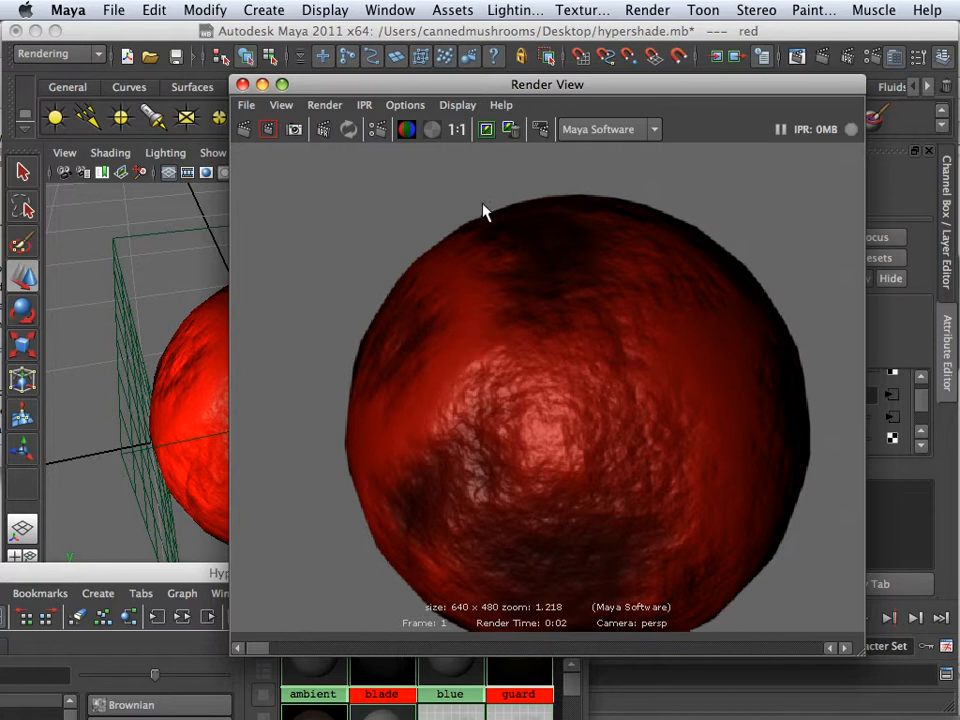
pyautogui.scroll(-1, 538, 241)
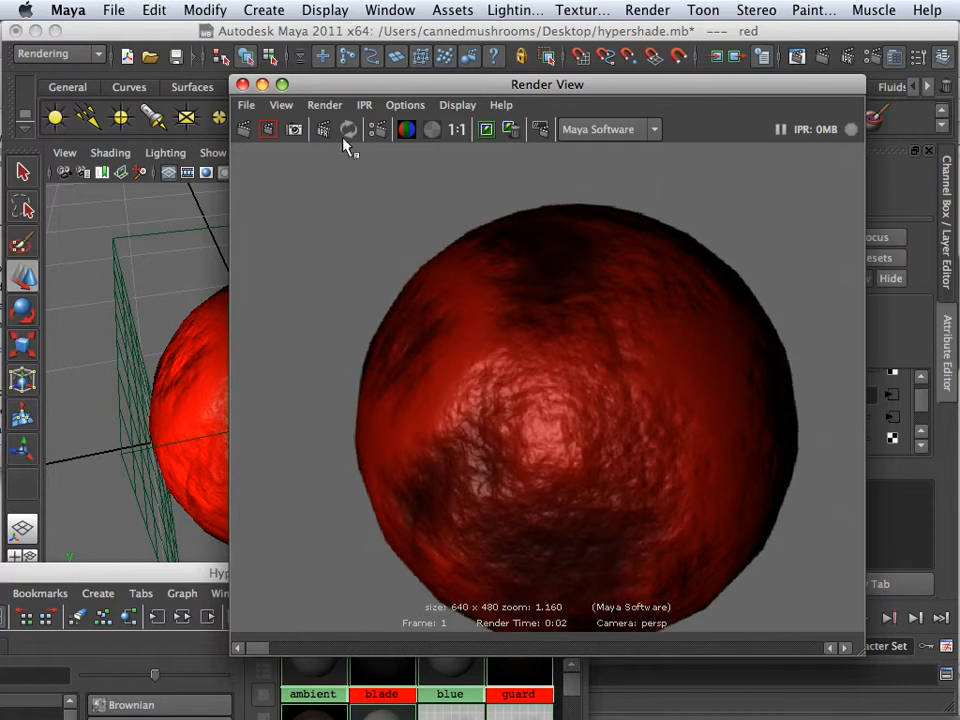
pyautogui.click(243, 88)
# - Delete the connection between crater1 and the red material's Diffuse in the Hypershade work area
pyautogui.moveTo(352, 577); pyautogui.dragTo(392, 86)
pyautogui.moveTo(471, 448); pyautogui.dragTo(485, 513)
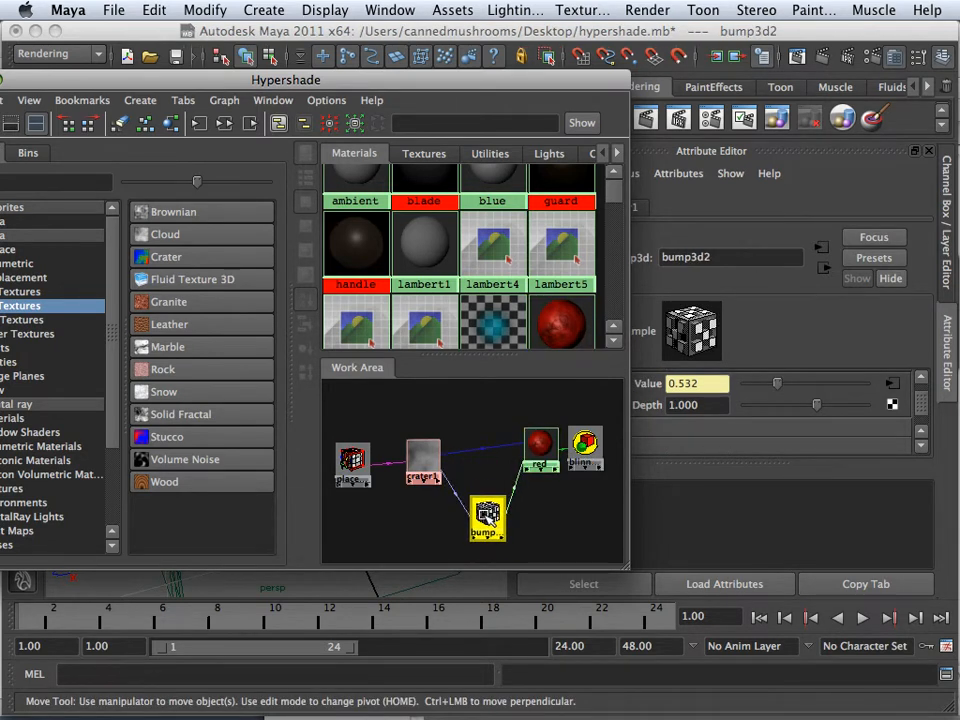
pyautogui.click(482, 452)
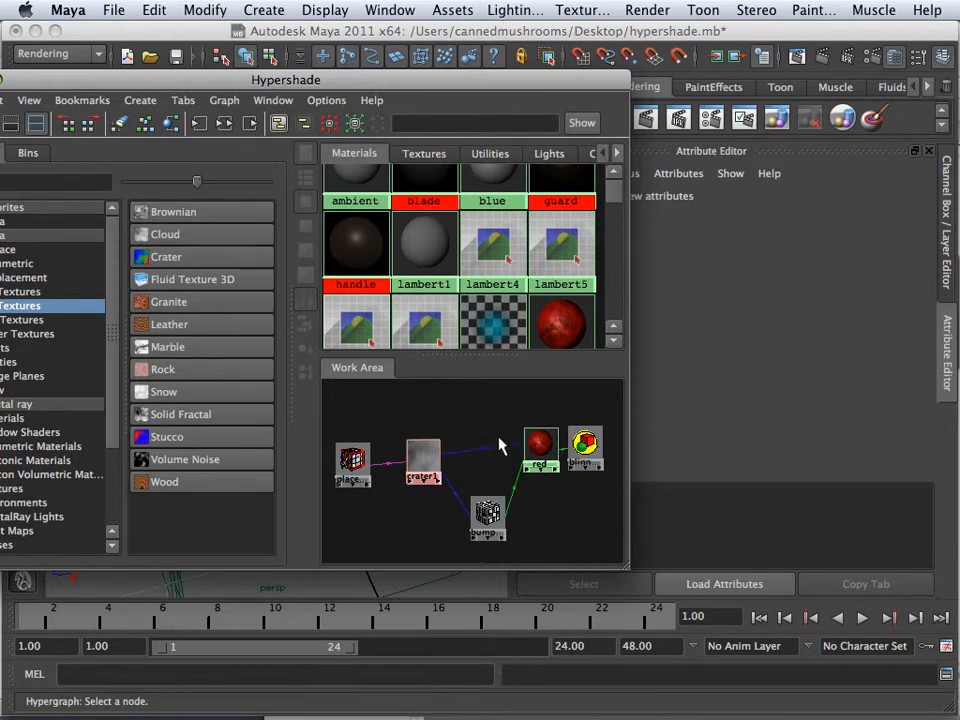
pyautogui.press('Delete')
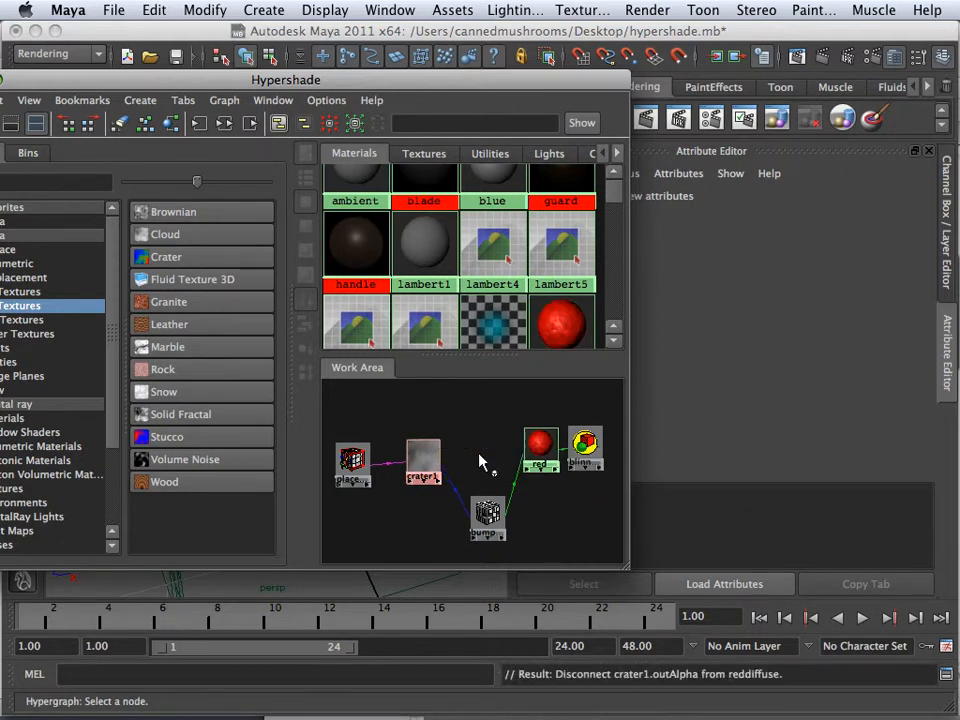
# - Duplicate the shading network of crater1 and arrange the copy in its own row above the original nodes
pyautogui.moveTo(420, 462); pyautogui.dragTo(411, 493)
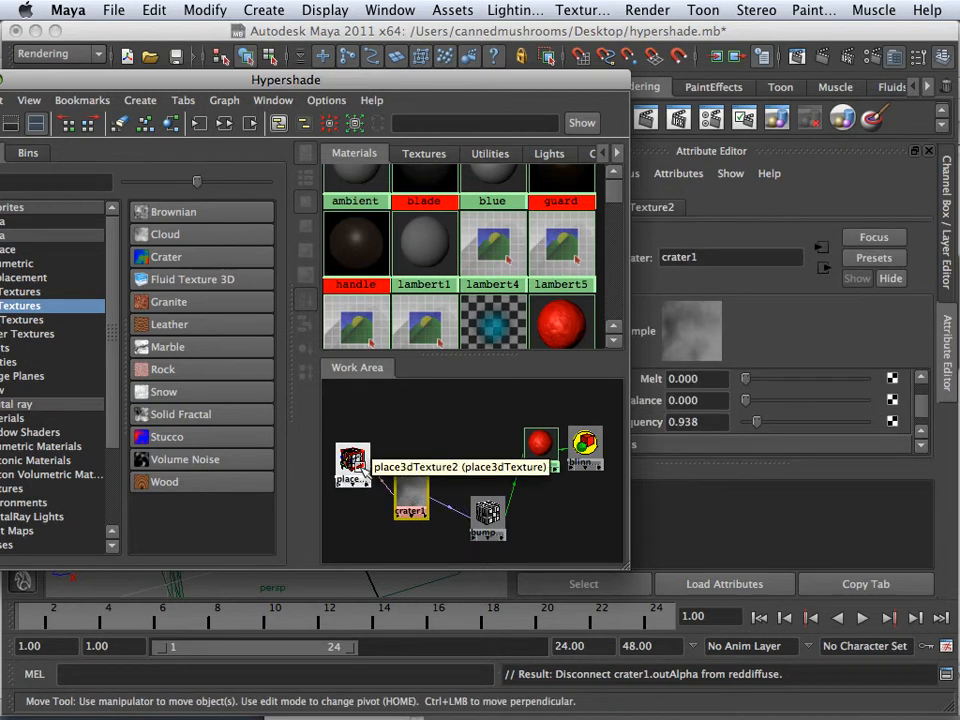
pyautogui.moveTo(354, 458); pyautogui.dragTo(358, 486)
pyautogui.click(410, 490)
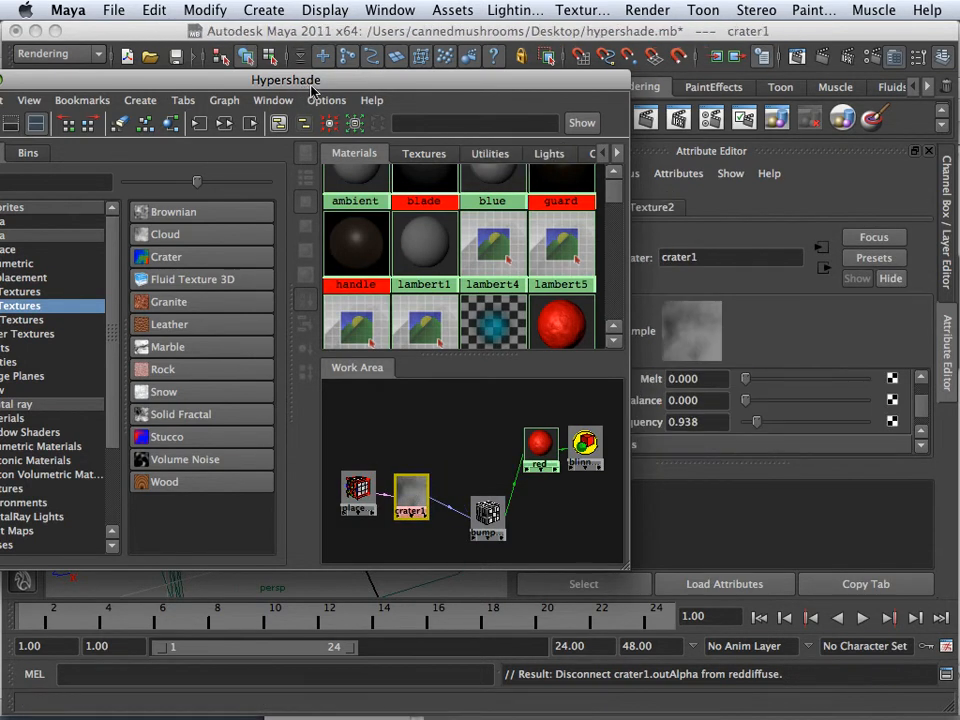
pyautogui.moveTo(312, 92); pyautogui.dragTo(476, 78)
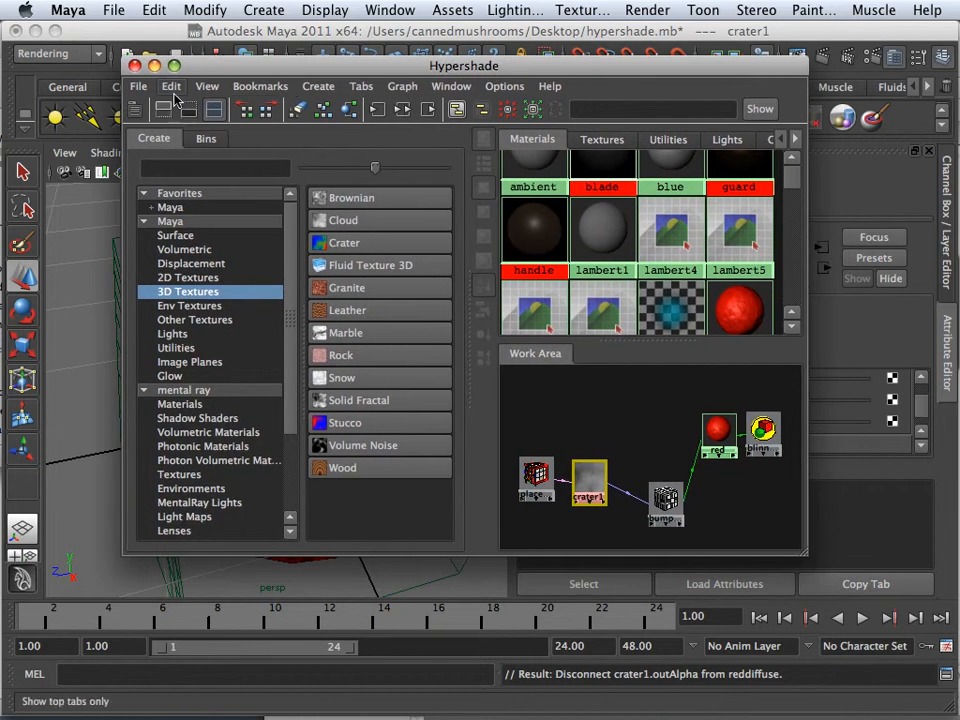
pyautogui.click(172, 88)
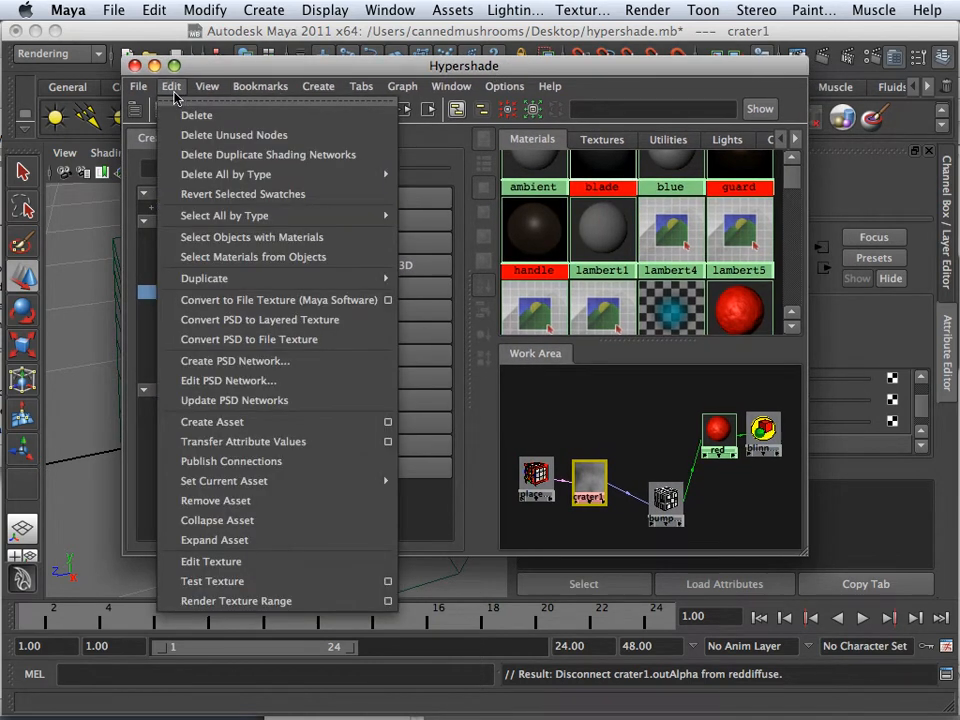
pyautogui.moveTo(253, 277)
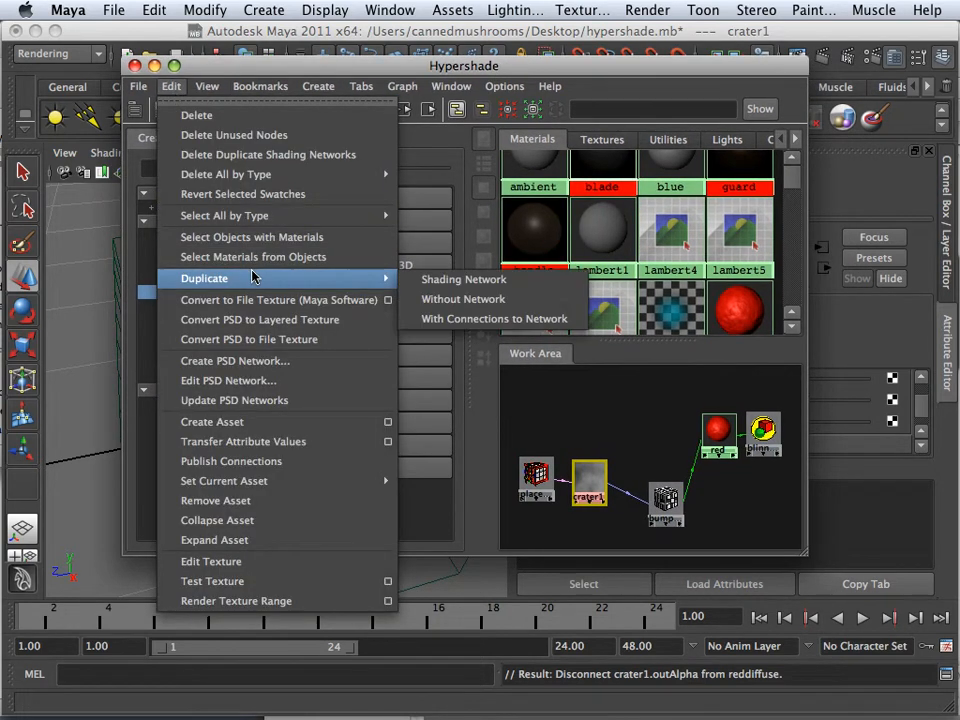
pyautogui.click(465, 281)
pyautogui.moveTo(545, 478)
pyautogui.mouseDown()
pyautogui.moveTo(583, 435)
pyautogui.moveTo(618, 427)
pyautogui.moveTo(550, 420)
pyautogui.mouseUp()
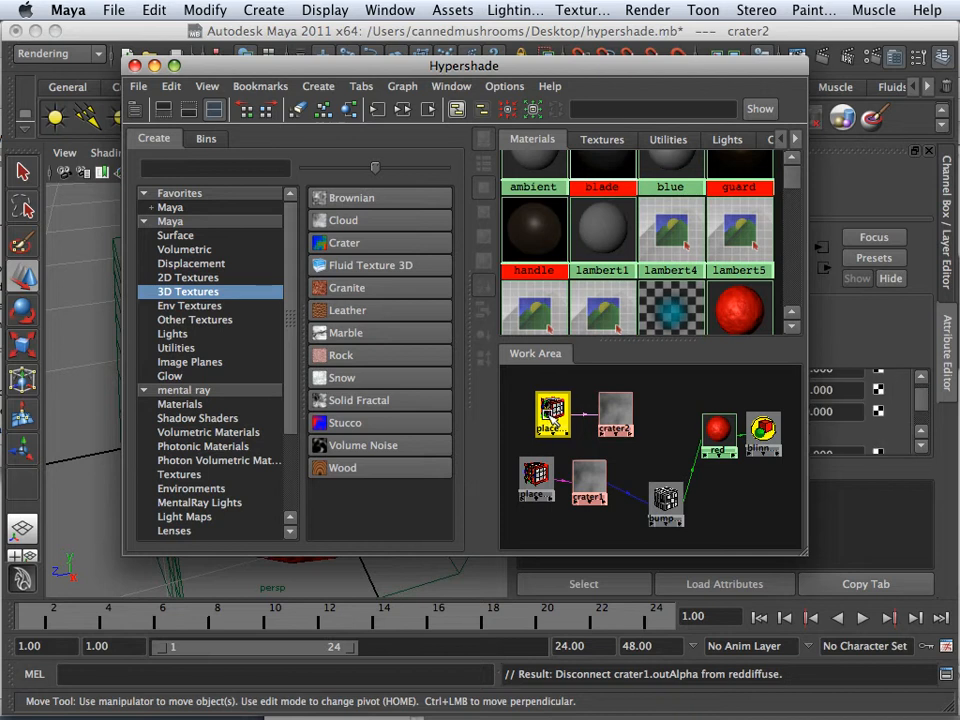
pyautogui.moveTo(550, 420); pyautogui.dragTo(660, 415, button='middle')
# - Connect the duplicated texture crater2 to the red material's Diffuse attribute
pyautogui.click(718, 434)
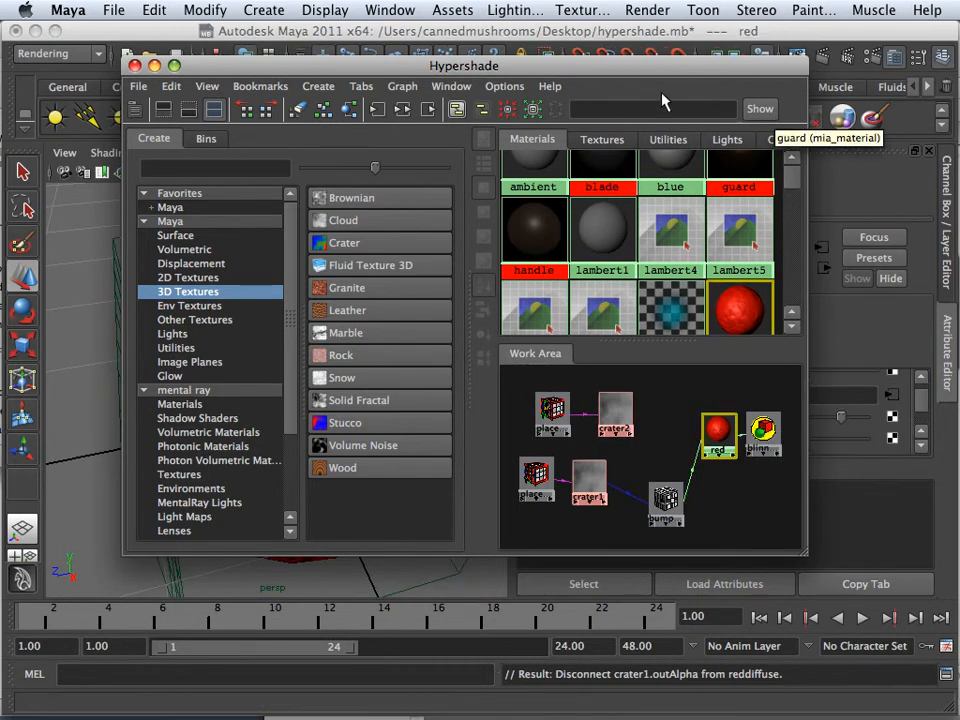
pyautogui.moveTo(647, 69); pyautogui.dragTo(322, 91)
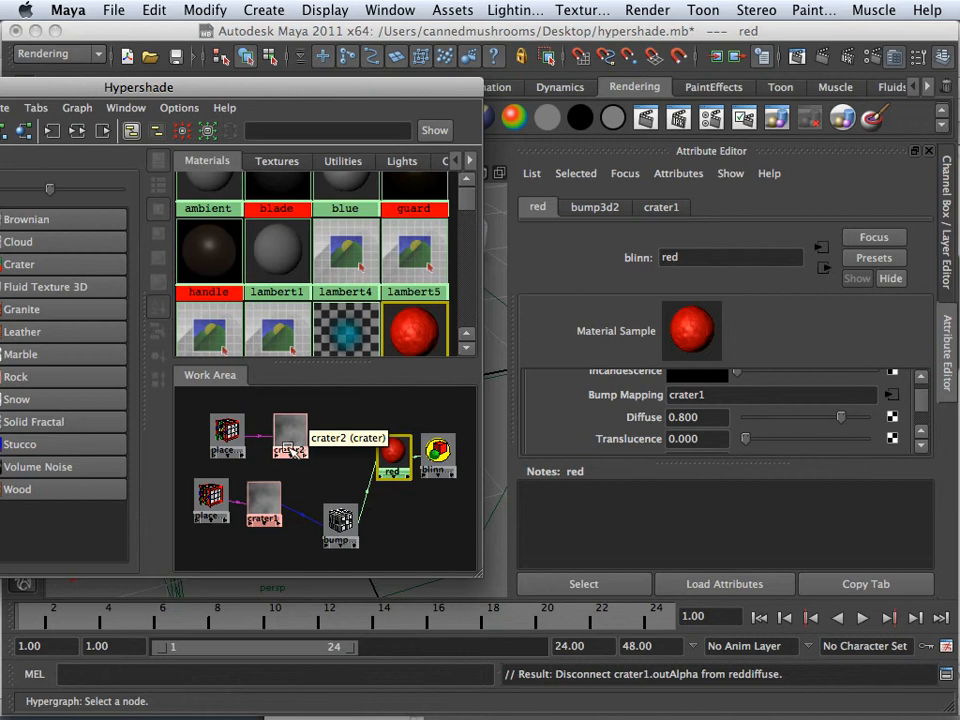
pyautogui.moveTo(288, 448)
pyautogui.mouseDown(button='middle')
pyautogui.moveTo(656, 432)
pyautogui.moveTo(650, 424)
pyautogui.mouseUp(button='middle')
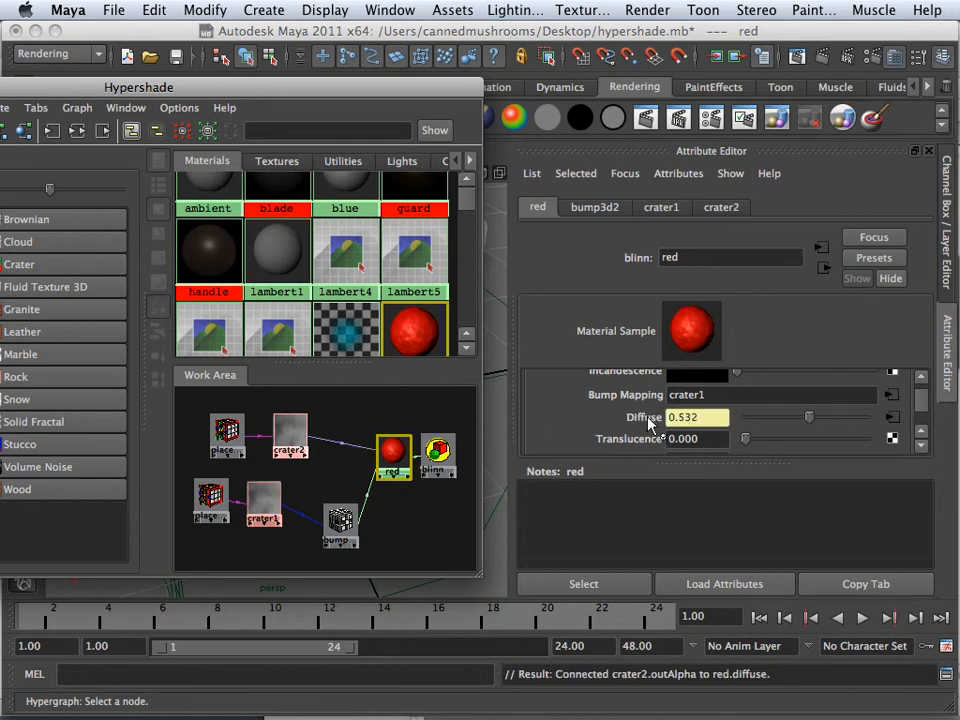
# - Set the Channel 1 color of crater2 to light gray with RGB values of 0.890, and select the red material
pyautogui.click(289, 436)
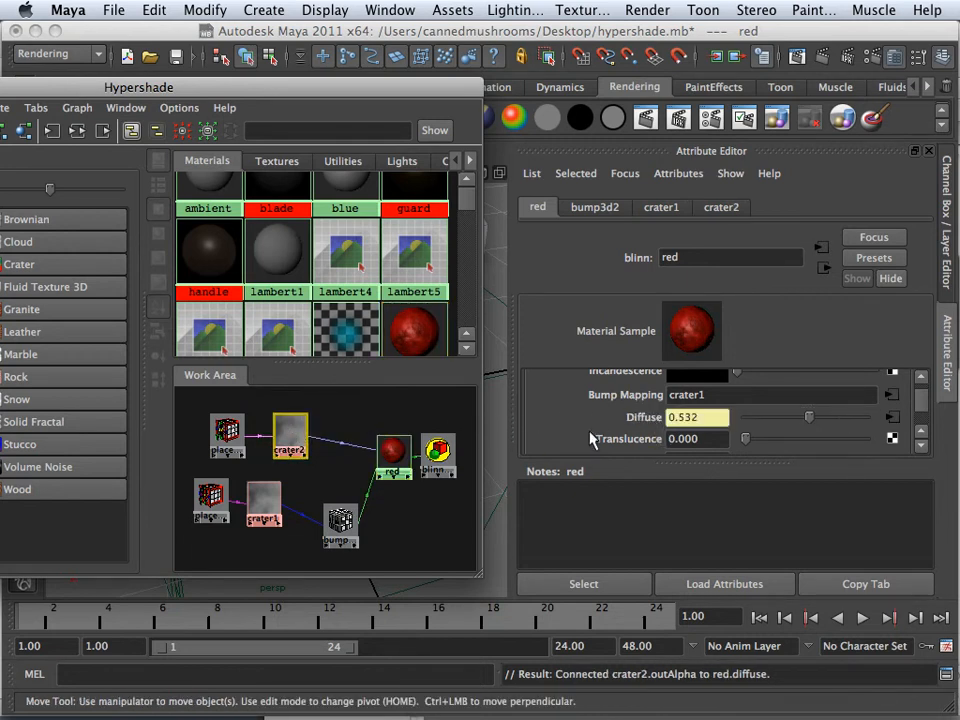
pyautogui.scroll(3, 726, 436)
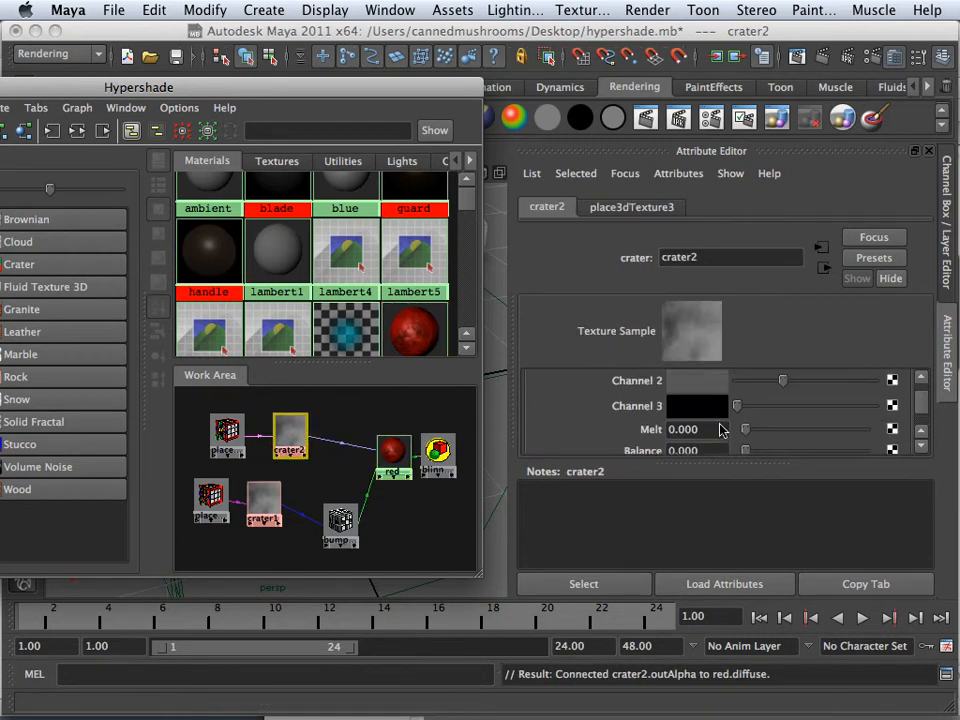
pyautogui.scroll(2, 720, 428)
pyautogui.scroll(-1, 696, 410)
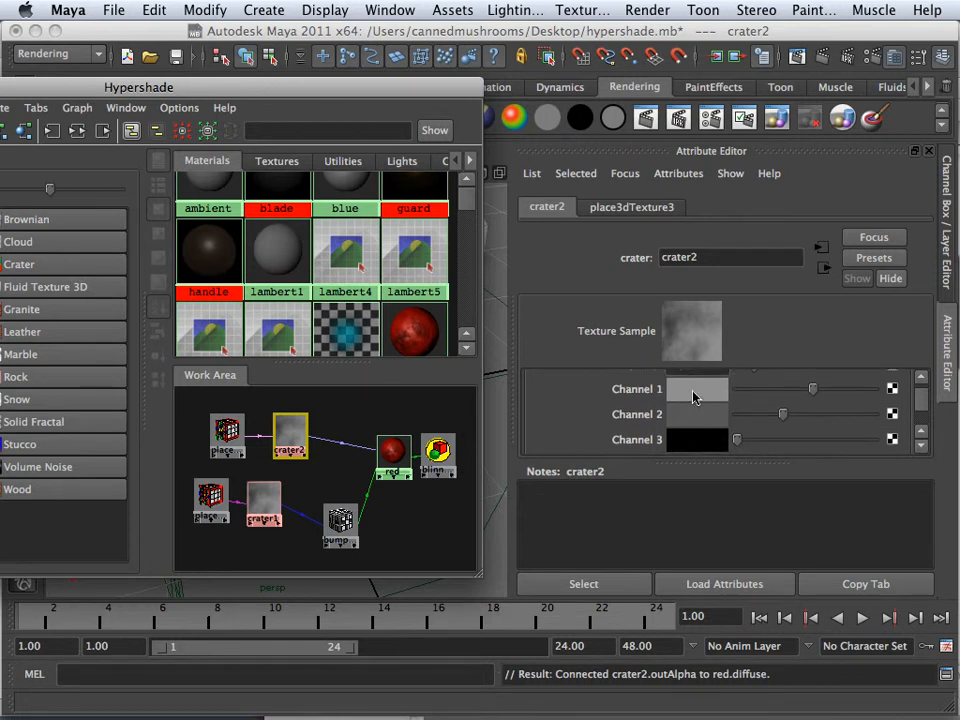
pyautogui.click(693, 393)
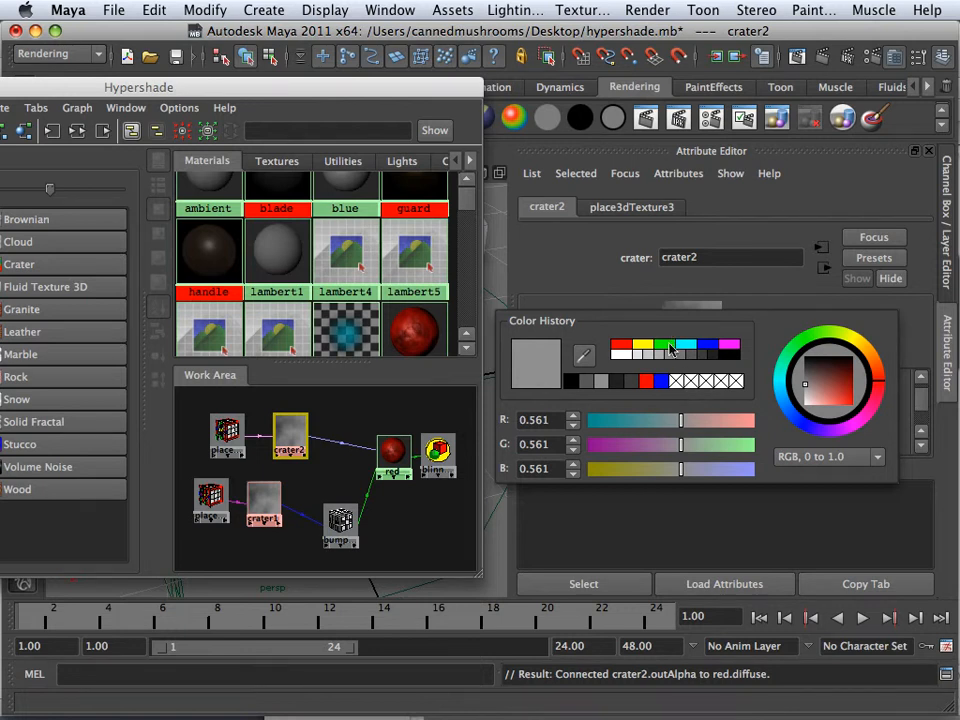
pyautogui.click(678, 358)
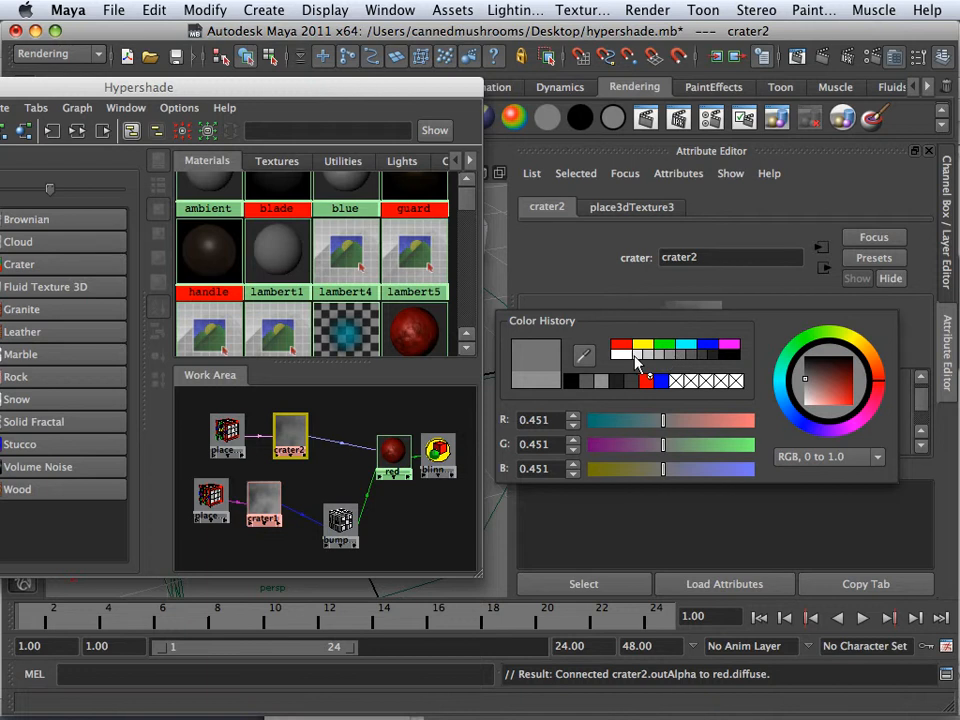
pyautogui.click(636, 356)
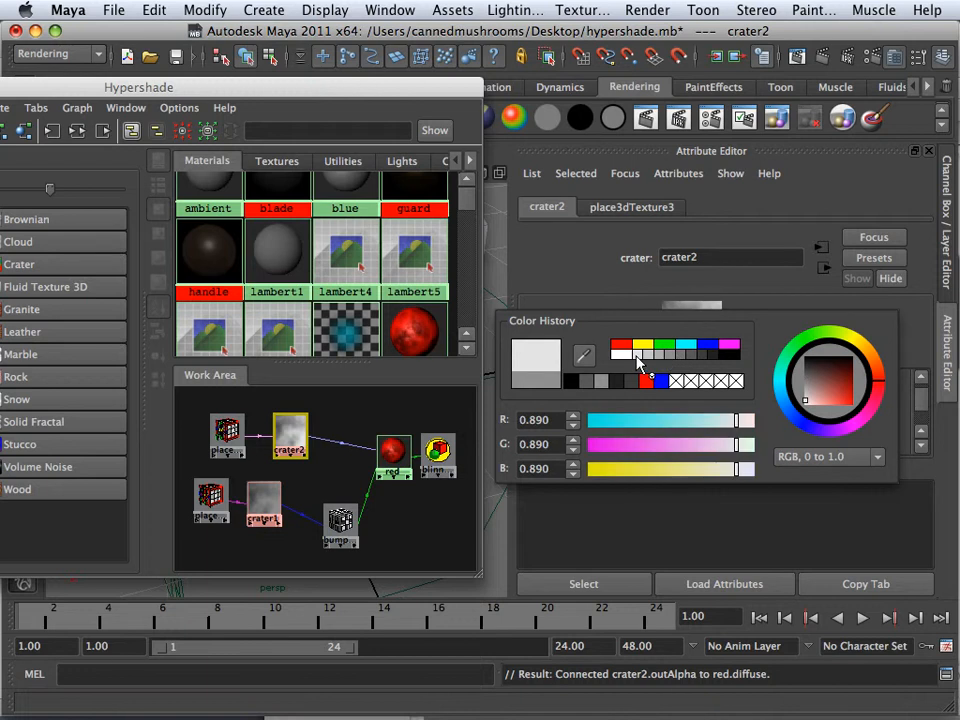
pyautogui.click(339, 412)
pyautogui.click(398, 448)
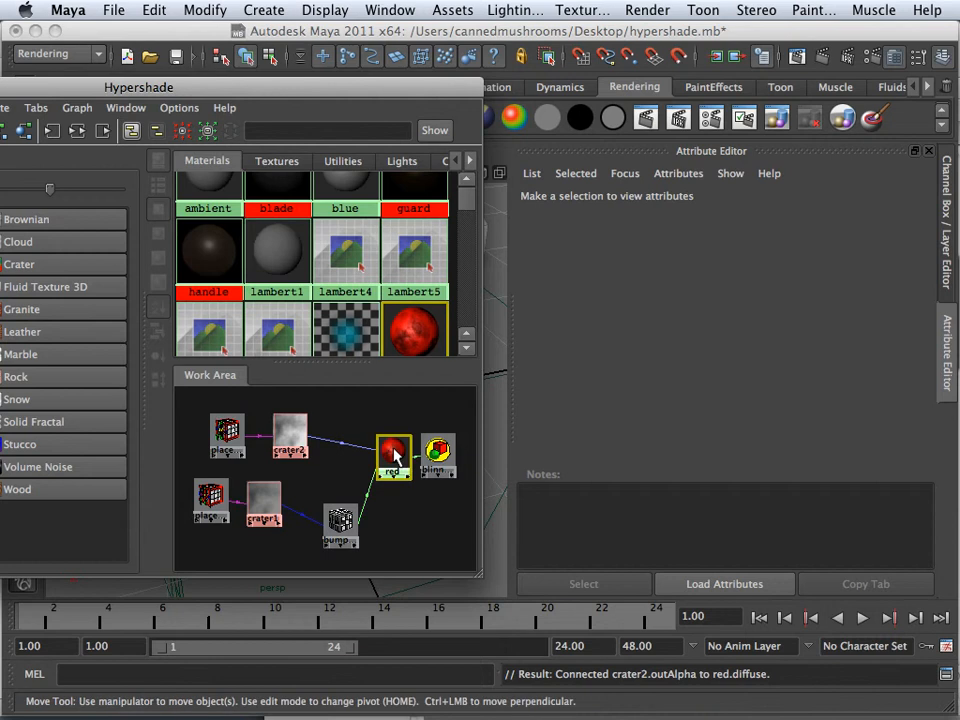
pyautogui.click(418, 341)
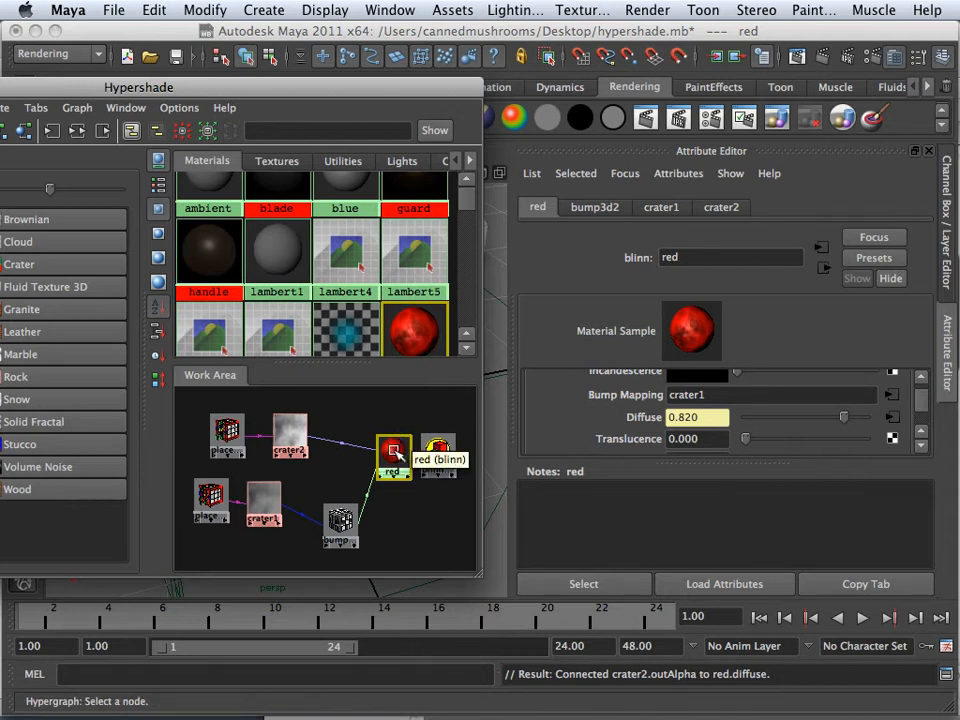
# - Move the Hypershade window off the viewport and render the perspective view to check the red sphere's material
pyautogui.press('w')
pyautogui.moveTo(410, 98); pyautogui.dragTo(500, 548)
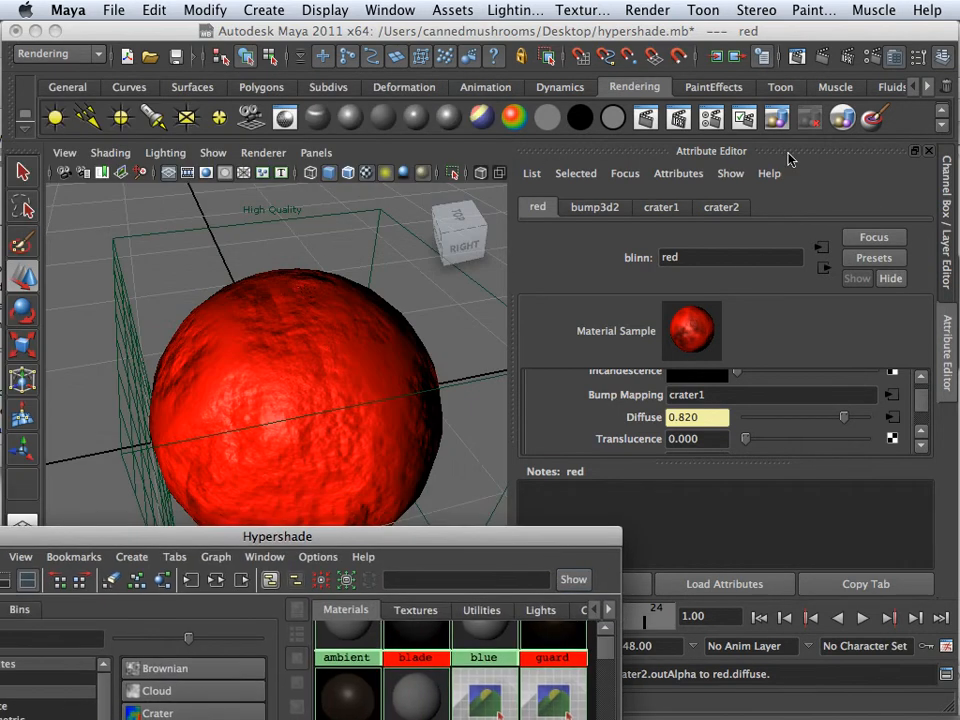
pyautogui.click(645, 118)
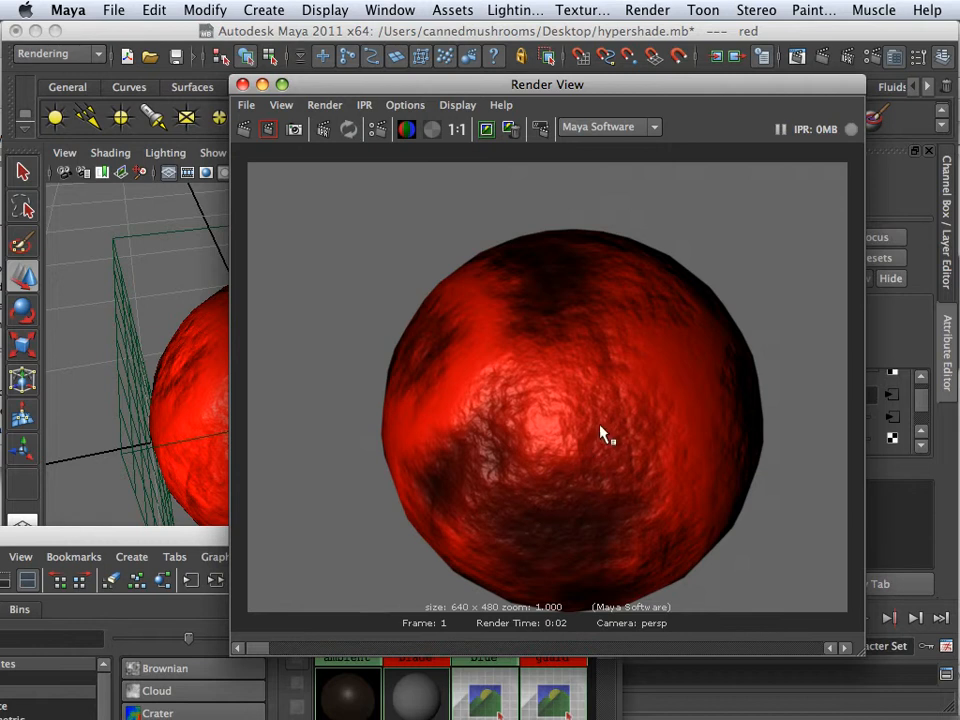
# - Set crater2's Channel 2 color to gray with RGB values of 0.451 and its Channel 3 color from black to a dark gray swatch
pyautogui.moveTo(221, 536); pyautogui.dragTo(250, 98)
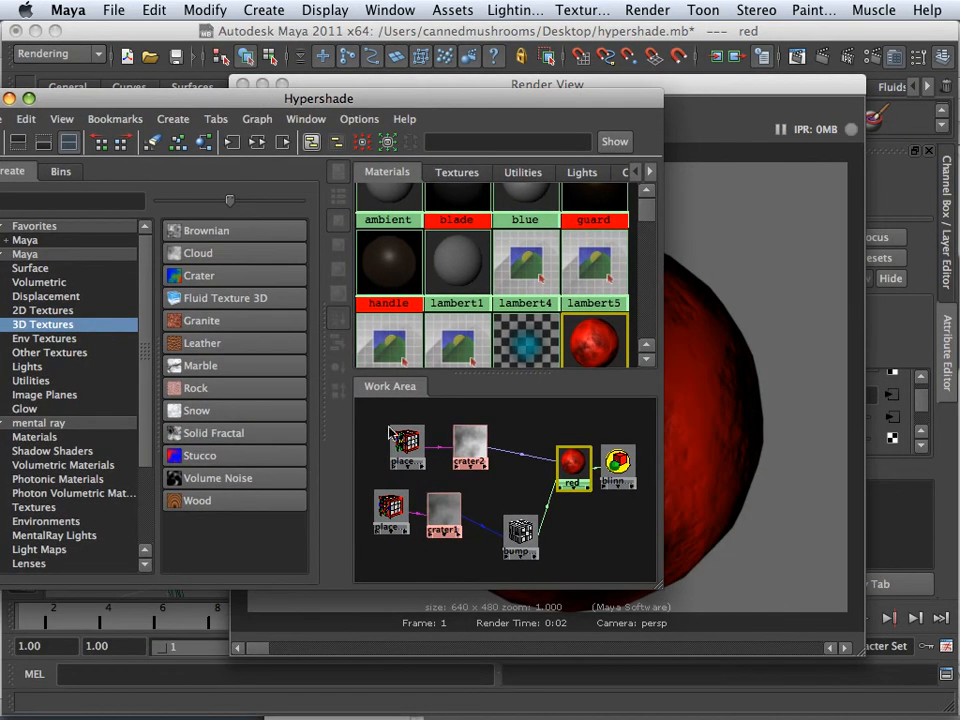
pyautogui.click(472, 445)
pyautogui.moveTo(756, 89); pyautogui.dragTo(306, 343)
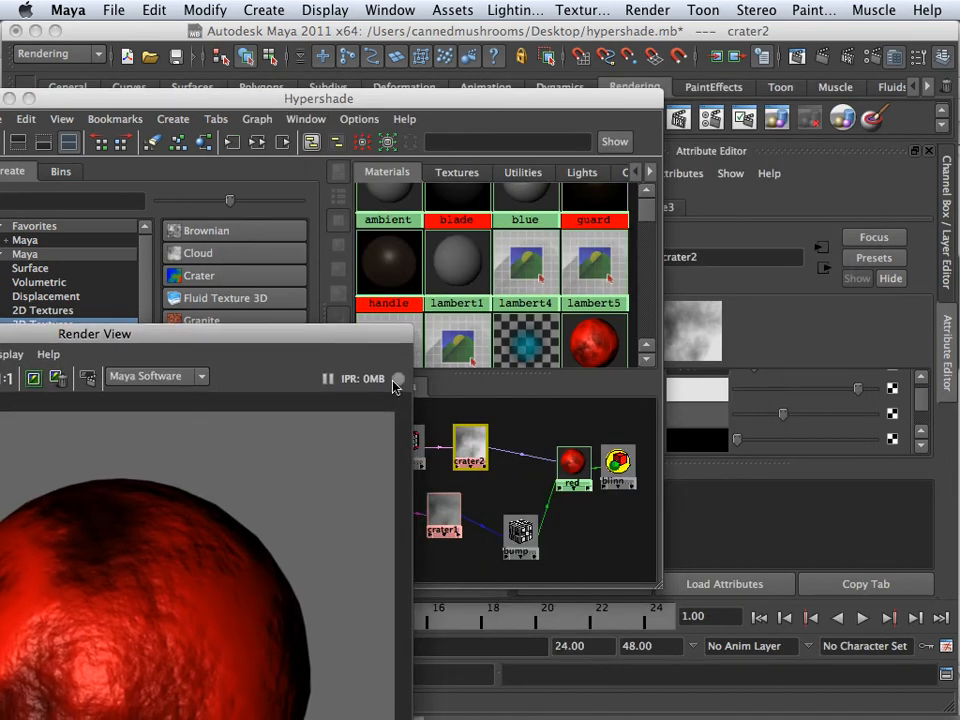
pyautogui.click(700, 422)
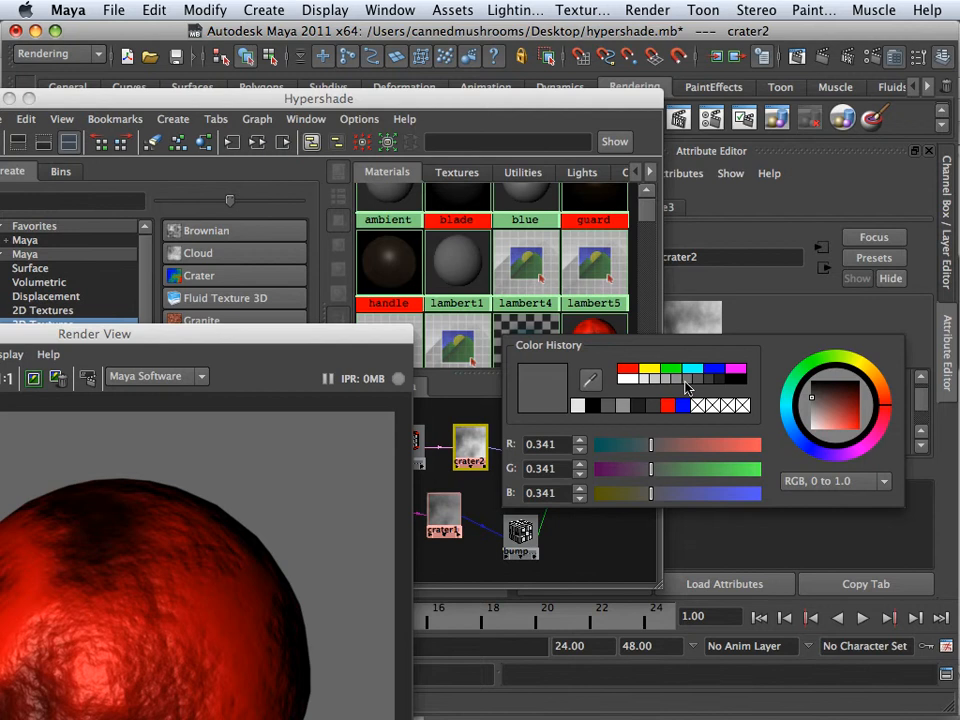
pyautogui.click(686, 381)
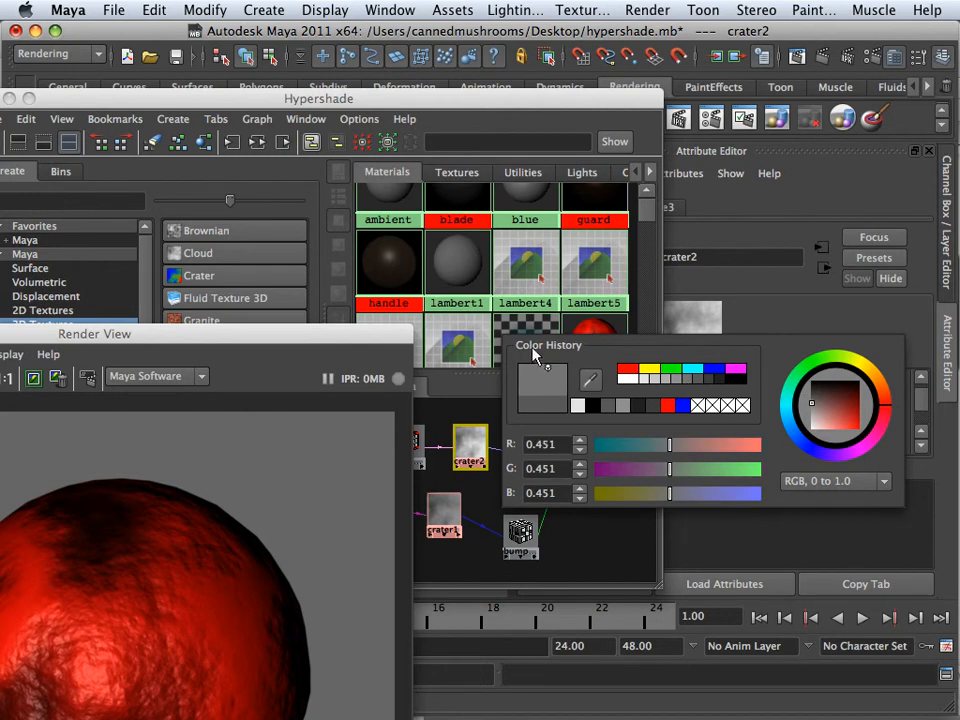
pyautogui.click(713, 438)
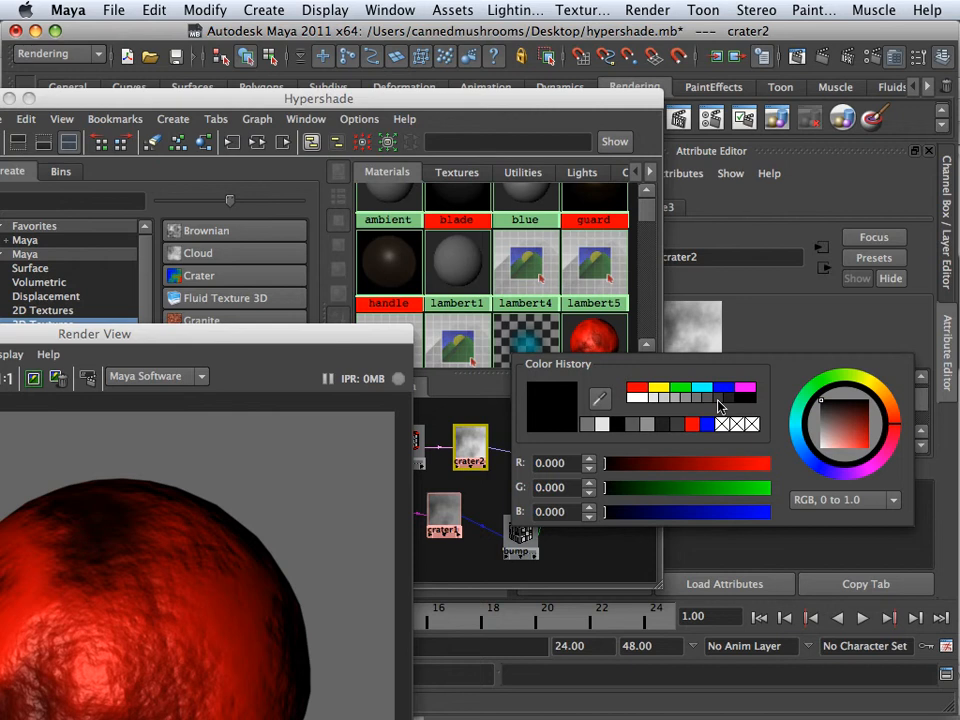
pyautogui.click(718, 405)
pyautogui.click(589, 568)
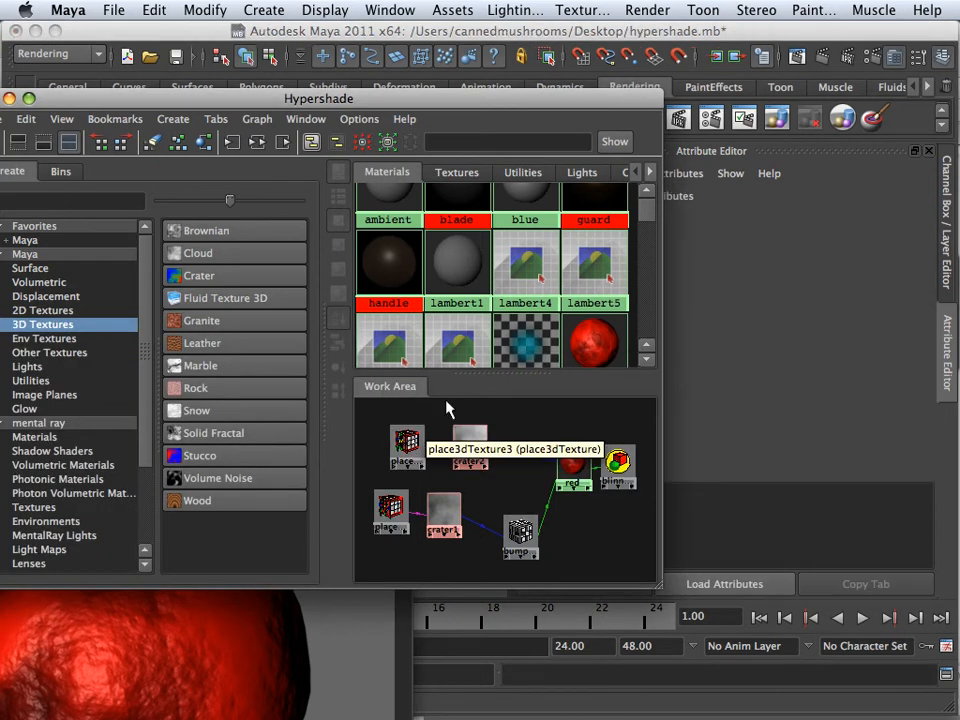
# - Render the sphere again with the adjusted crater2 colors and bring the whole rendered image into view
pyautogui.moveTo(607, 102); pyautogui.dragTo(566, 244)
pyautogui.click(642, 120)
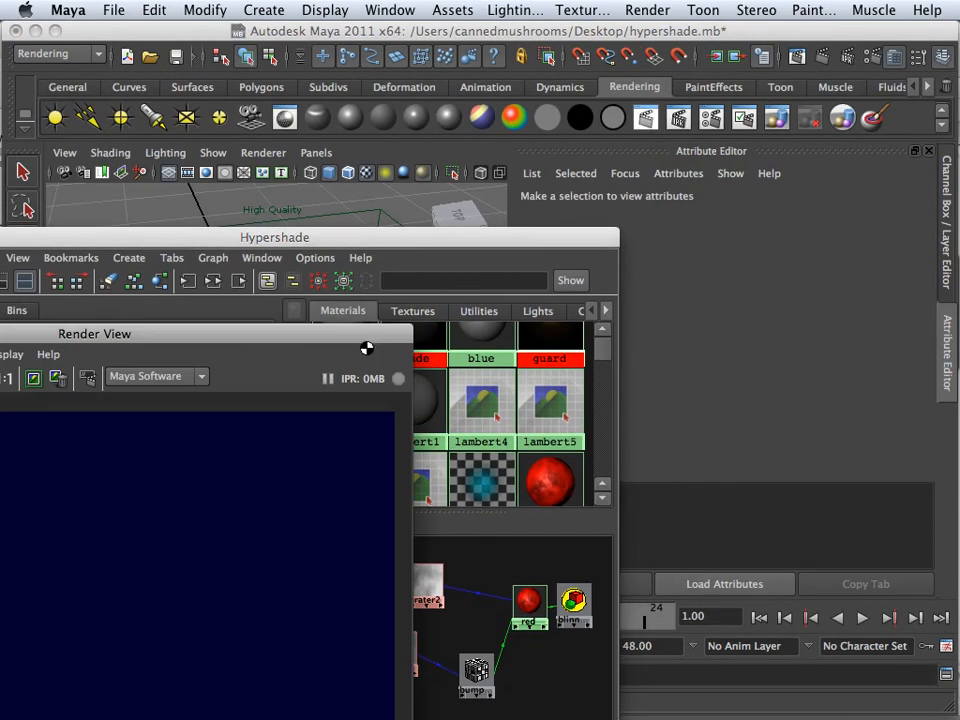
pyautogui.moveTo(251, 337); pyautogui.dragTo(462, 166)
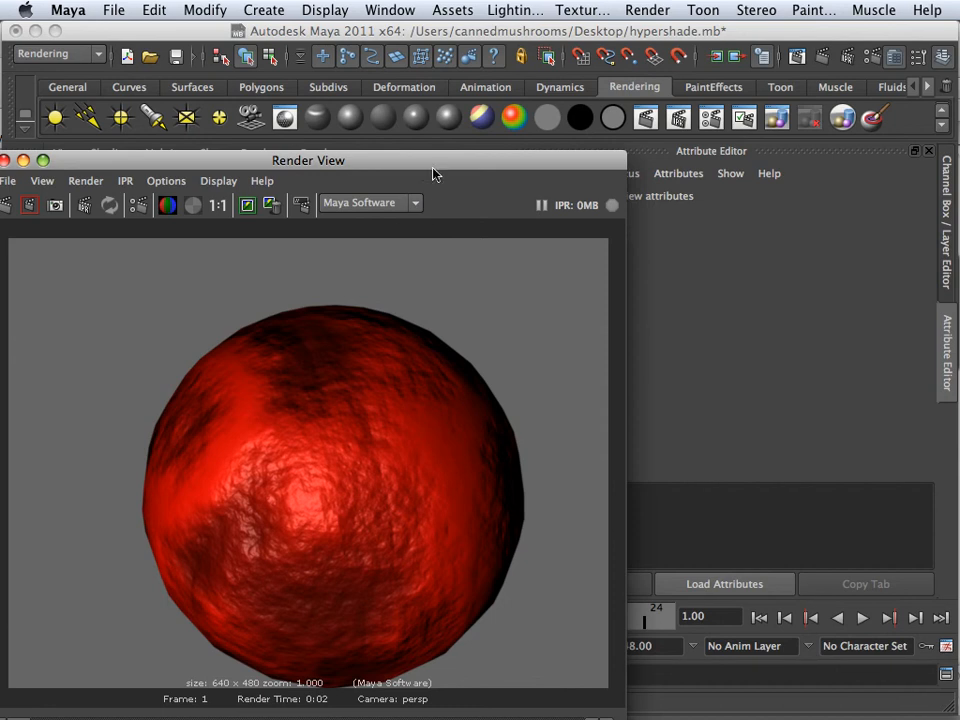
# - Move the Render View aside, bring the full Hypershade into view, and list the Maya Utilities nodes available for creation
pyautogui.moveTo(435, 162); pyautogui.dragTo(420, 686)
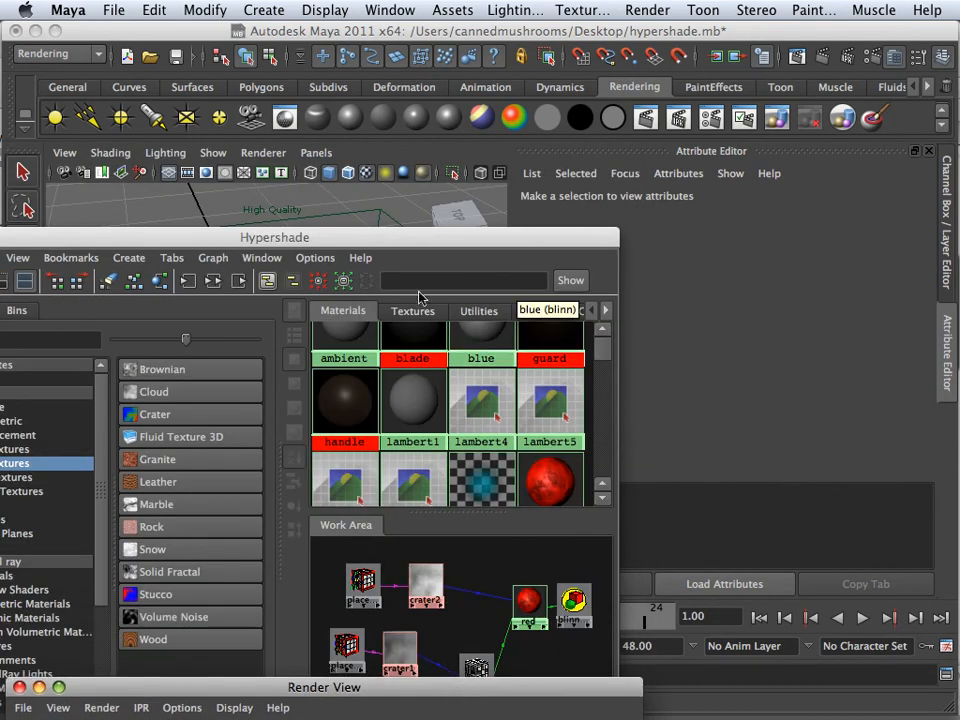
pyautogui.moveTo(384, 245); pyautogui.dragTo(478, 75)
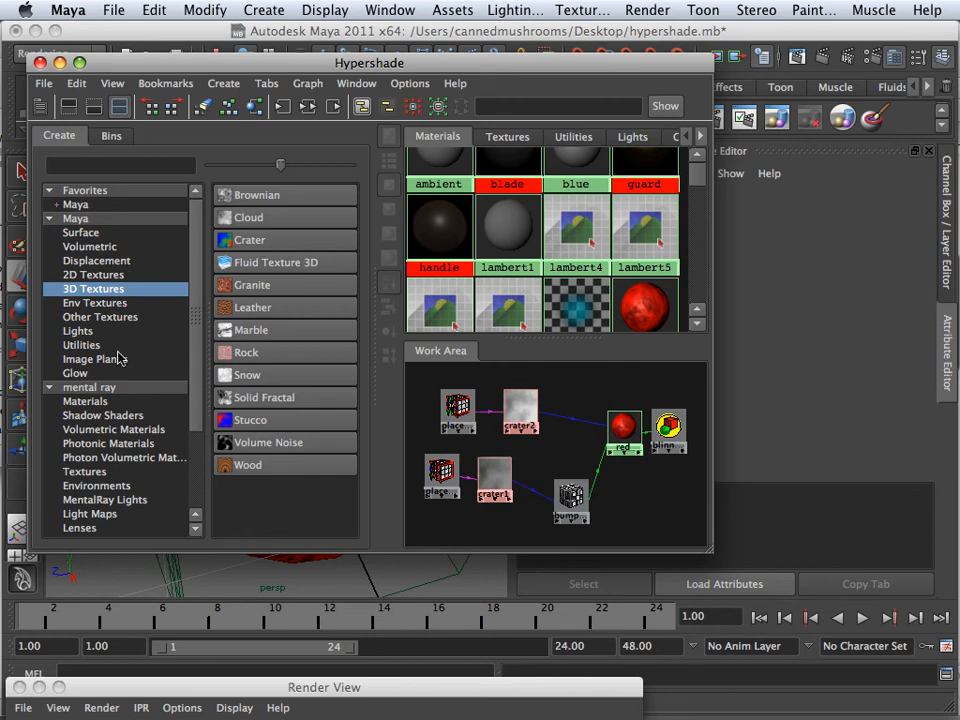
pyautogui.click(84, 346)
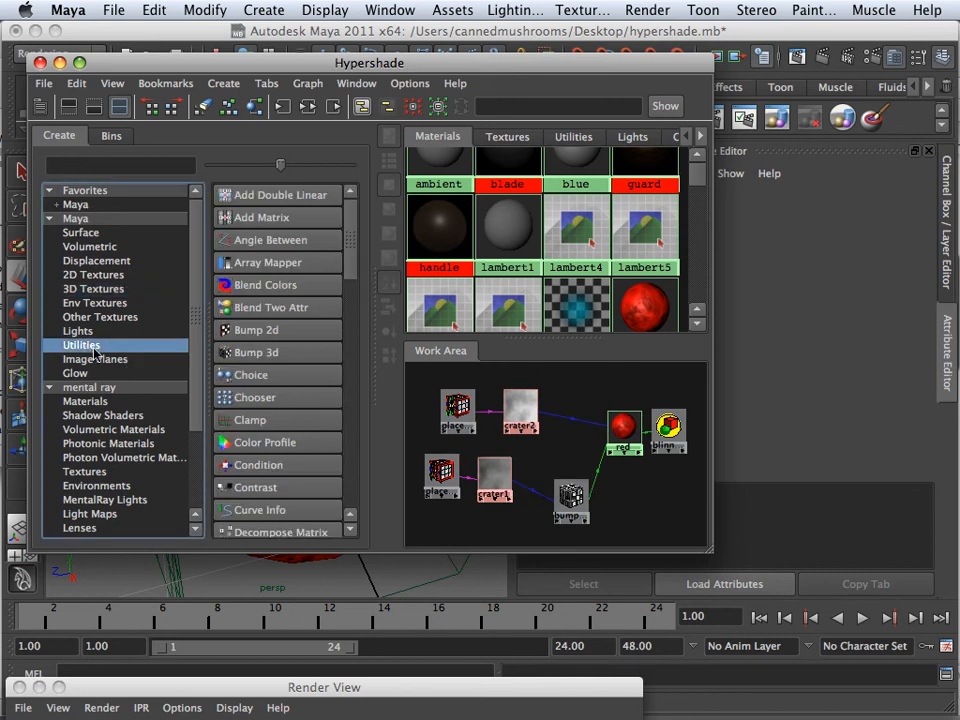